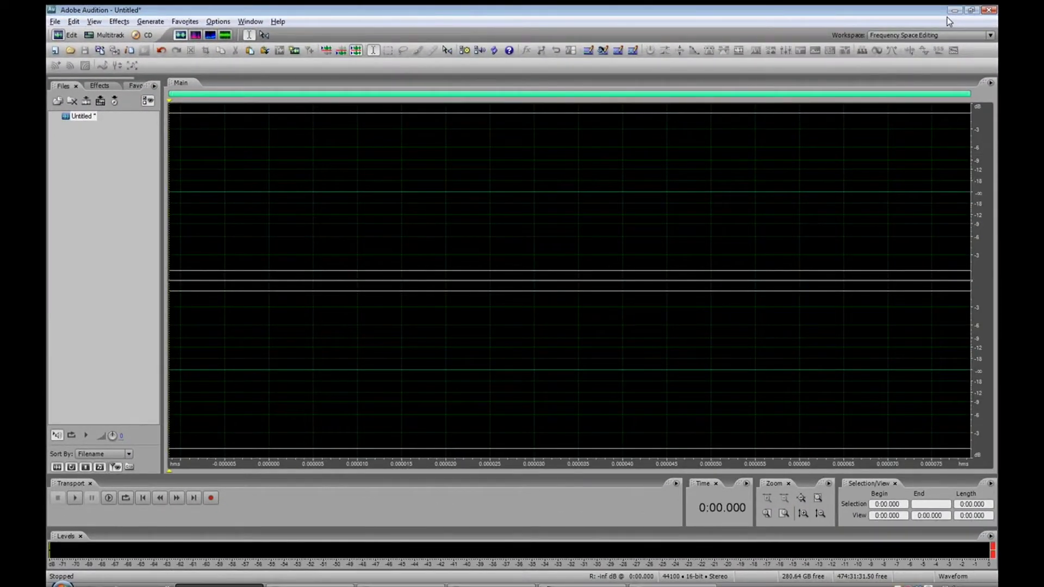
Record the sale-announcement script lines read aloud from Word, then return to Audition.
{"action": "key", "text": "ctrl"}
{"action": "key", "text": "ctrl+space"}
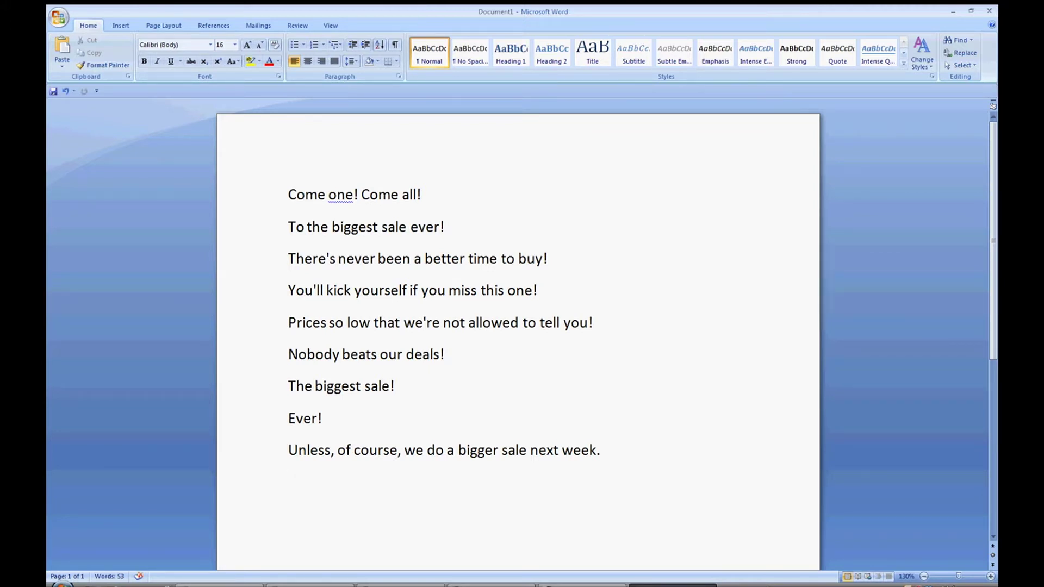
{"action": "key", "text": "alt+Tab"}
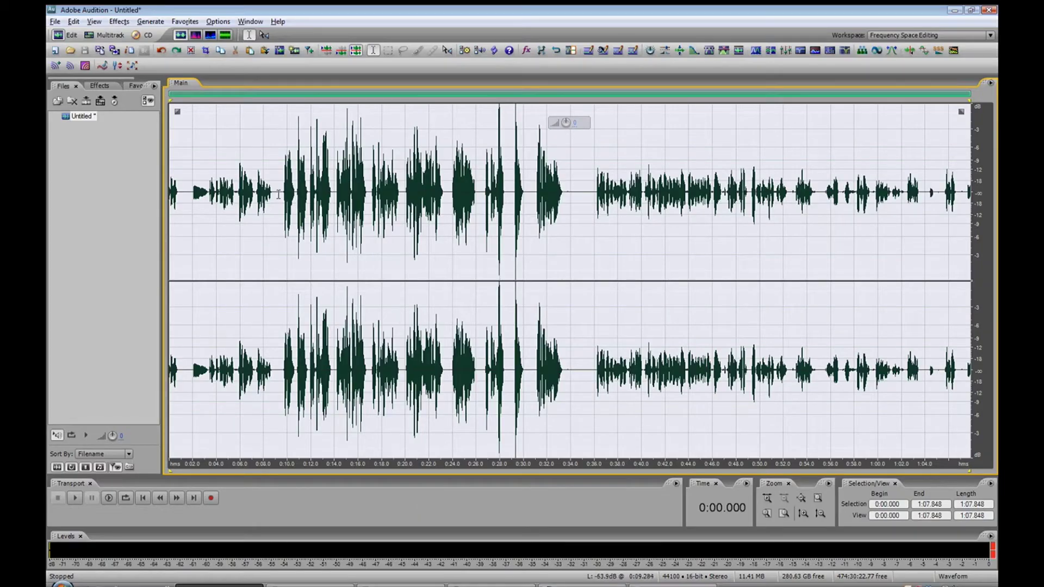
Trim the recording to the 0:09.260–0:33.588 take and convert it from stereo to mono.
{"action": "left_click_drag", "start_coordinate": [278, 194], "coordinate": [566, 300]}
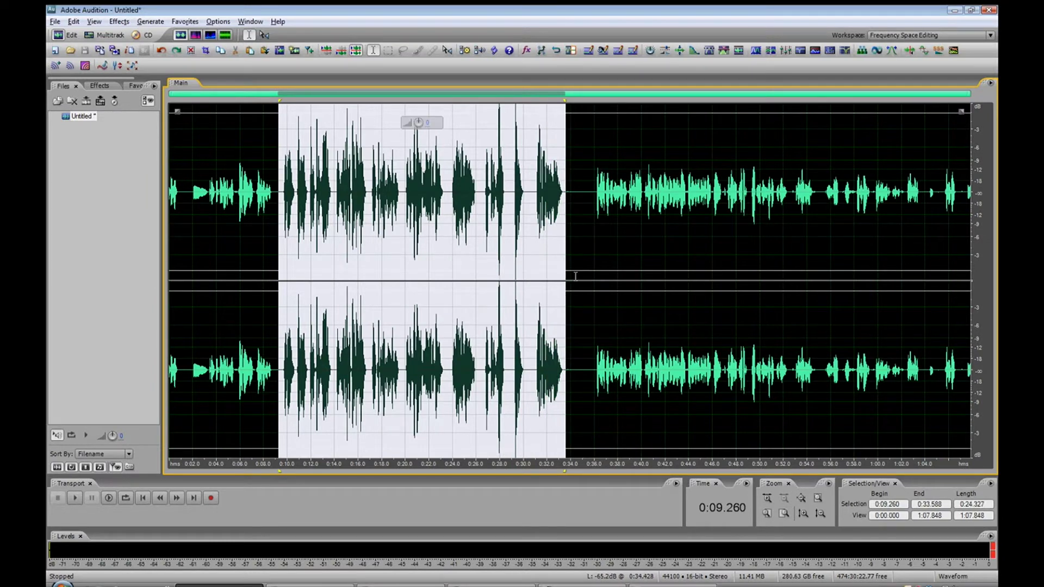
{"action": "key", "text": "ctrl"}
{"action": "key", "text": "ctrl+t"}
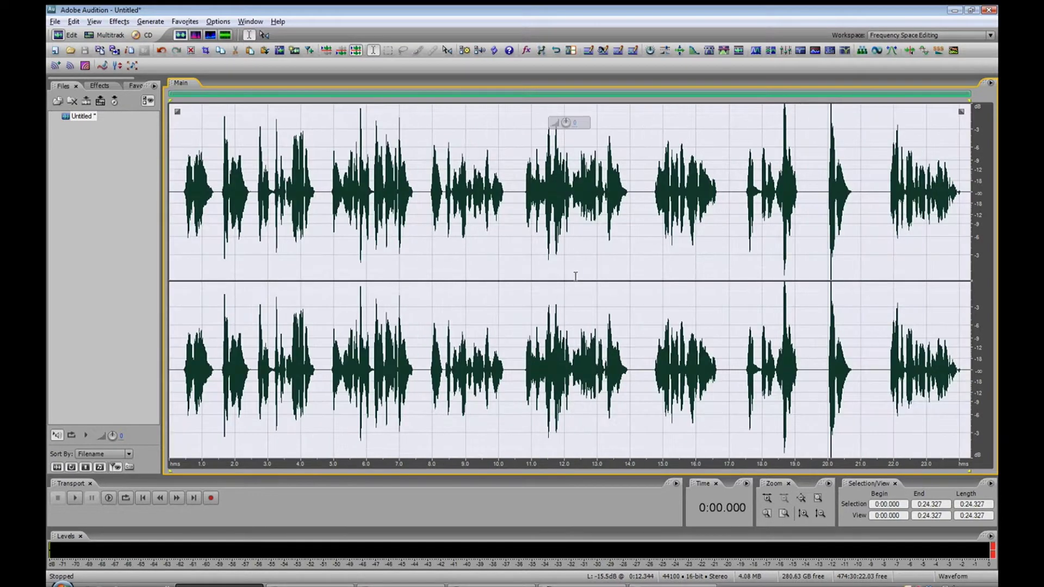
{"action": "key", "text": "ctrl+shift+a"}
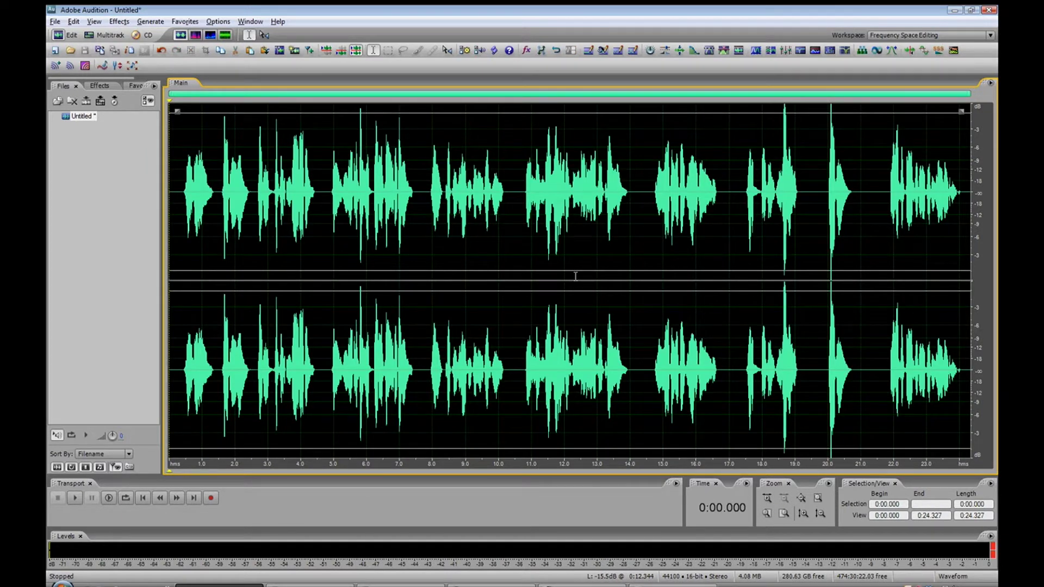
{"action": "key", "text": "F11"}
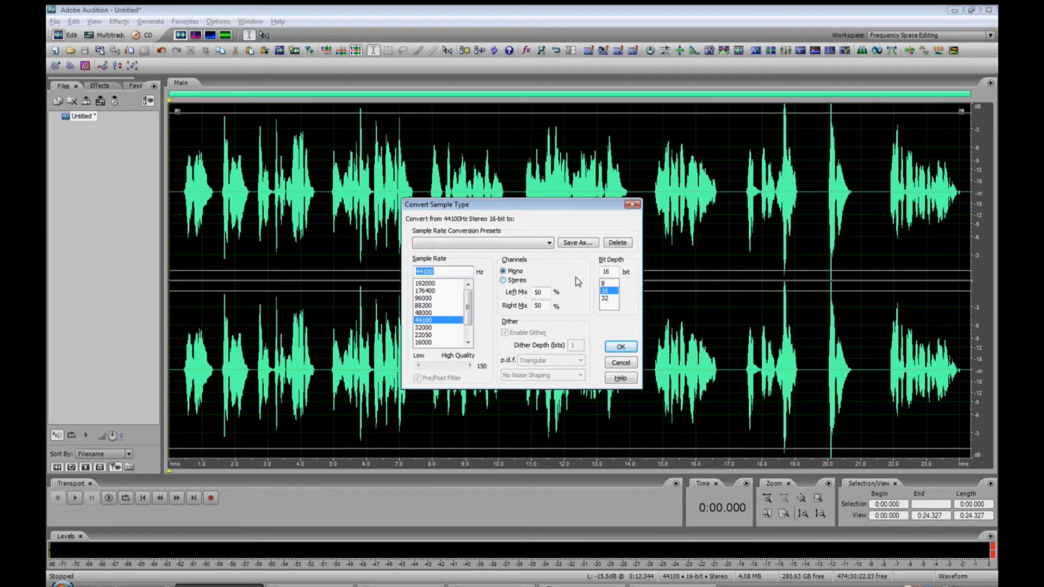
{"action": "left_click", "coordinate": [623, 347]}
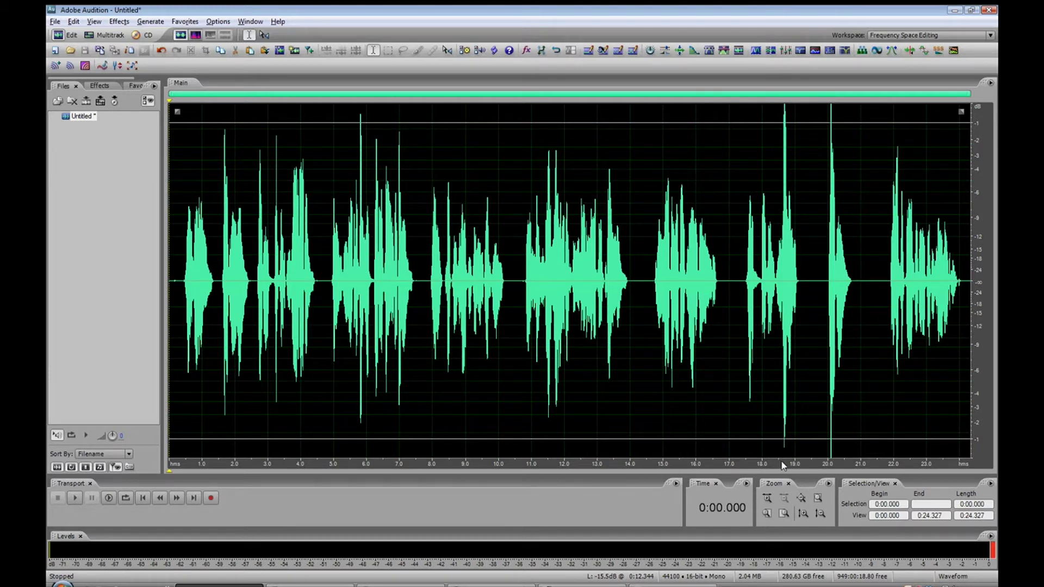
Lower the peak at 18.6 s to -4.4 dB and the one near 20 s.
{"action": "scroll", "coordinate": [797, 319], "scroll_direction": "up", "scroll_amount": 2}
{"action": "scroll", "coordinate": [586, 297], "scroll_direction": "up", "scroll_amount": 1}
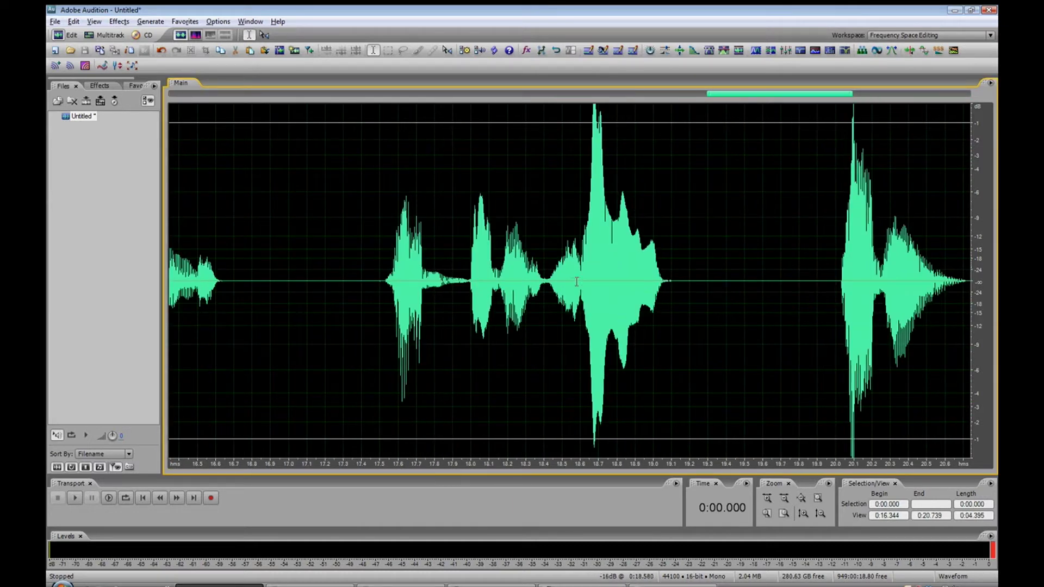
{"action": "left_click_drag", "start_coordinate": [580, 282], "coordinate": [611, 287]}
{"action": "left_click_drag", "start_coordinate": [592, 123], "coordinate": [585, 125]}
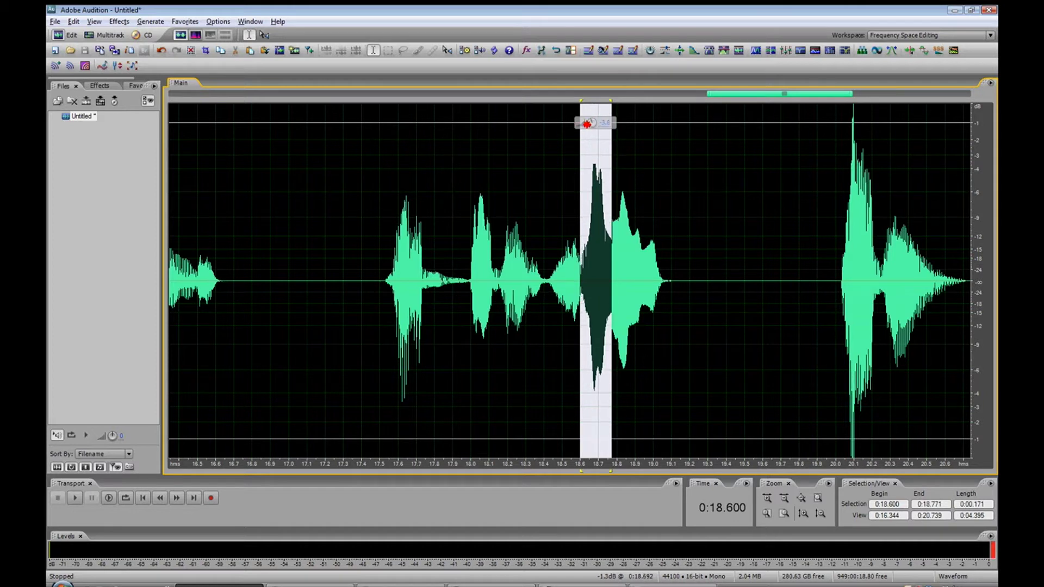
{"action": "left_click_drag", "start_coordinate": [839, 268], "coordinate": [879, 267]}
{"action": "left_click_drag", "start_coordinate": [858, 124], "coordinate": [856, 124]}
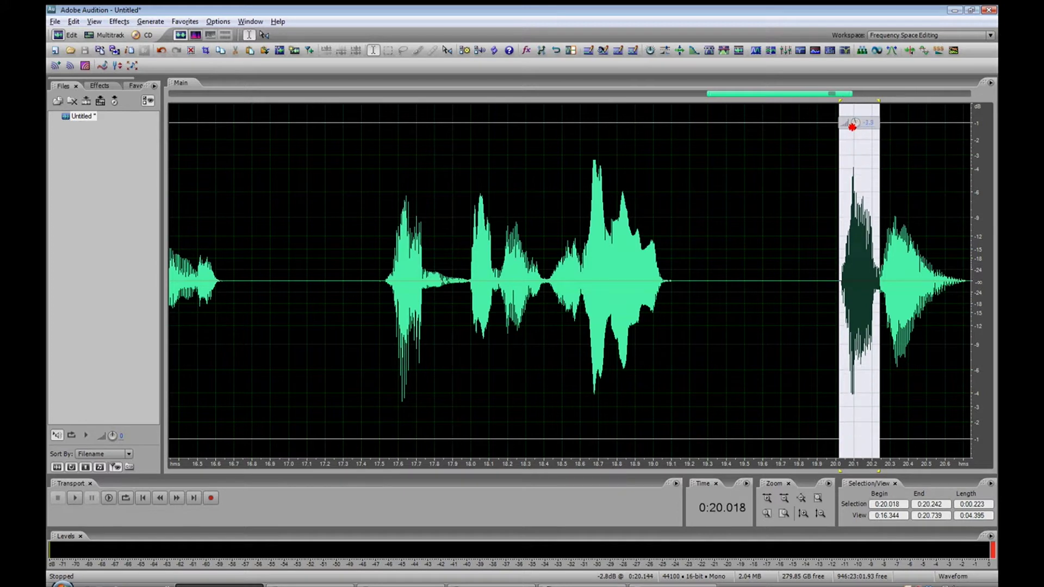
{"action": "scroll", "coordinate": [756, 220], "scroll_direction": "down", "scroll_amount": 5}
{"action": "left_click", "coordinate": [461, 188]}
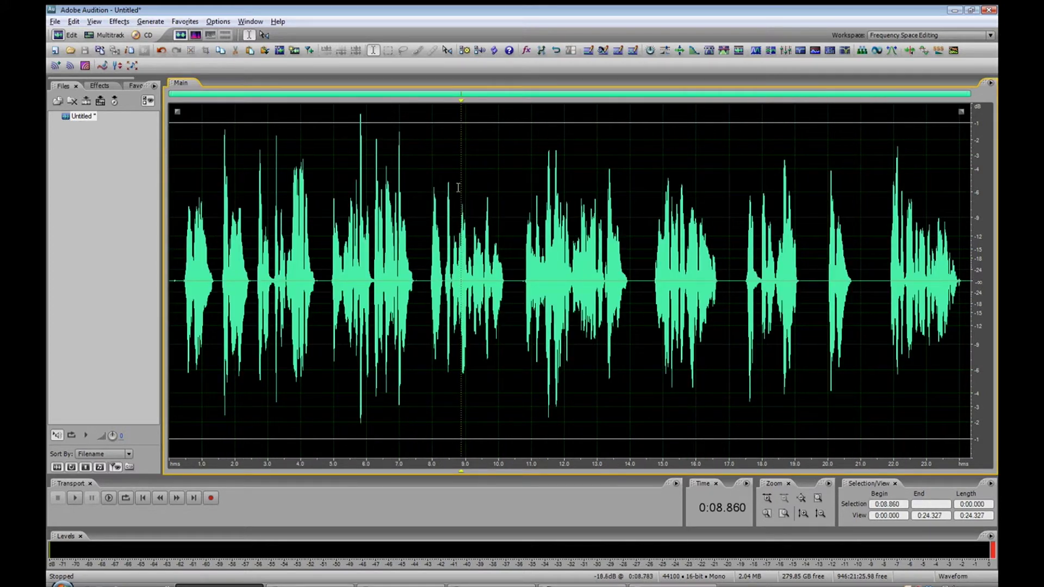
{"action": "key", "text": "Home"}
{"action": "left_click", "coordinate": [182, 283]}
Select and preview the first spoken line, then mark it as a range marker.
{"action": "left_click_drag", "start_coordinate": [183, 283], "coordinate": [218, 310]}
{"action": "key", "text": "space"}
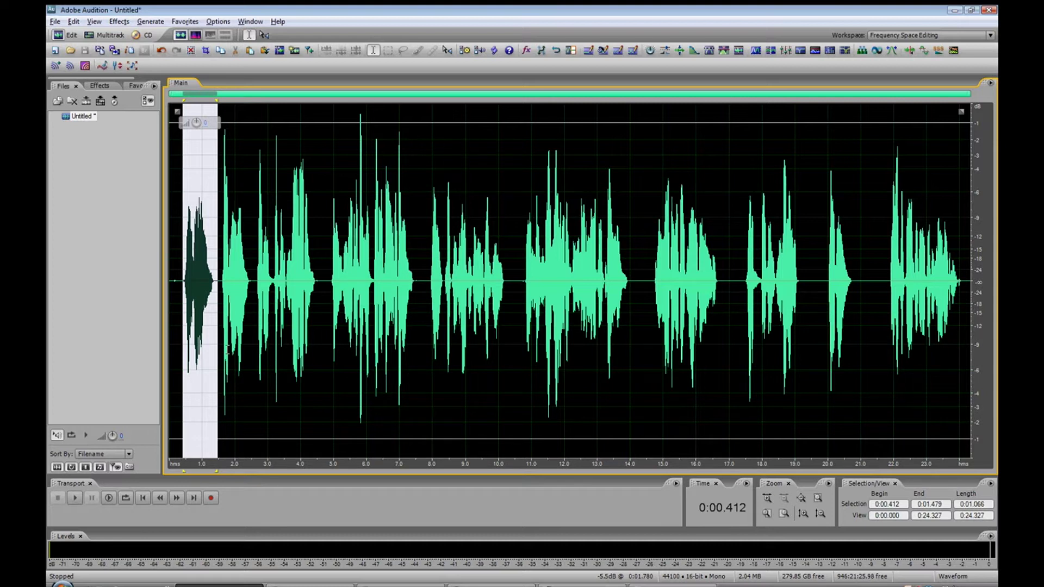
{"action": "key", "text": "F8"}
{"action": "left_click", "coordinate": [223, 272]}
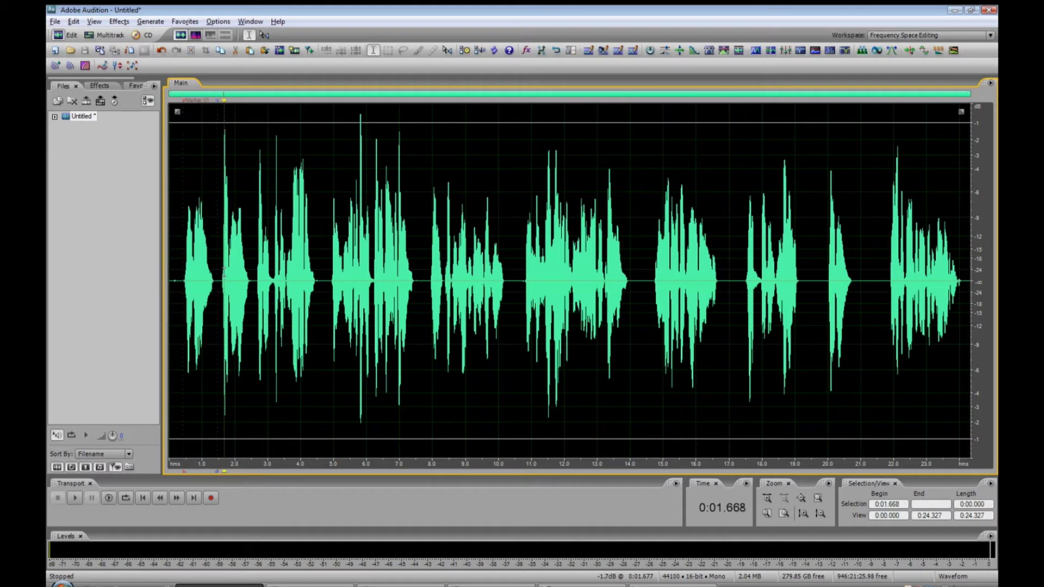
{"action": "double_click", "coordinate": [200, 101]}
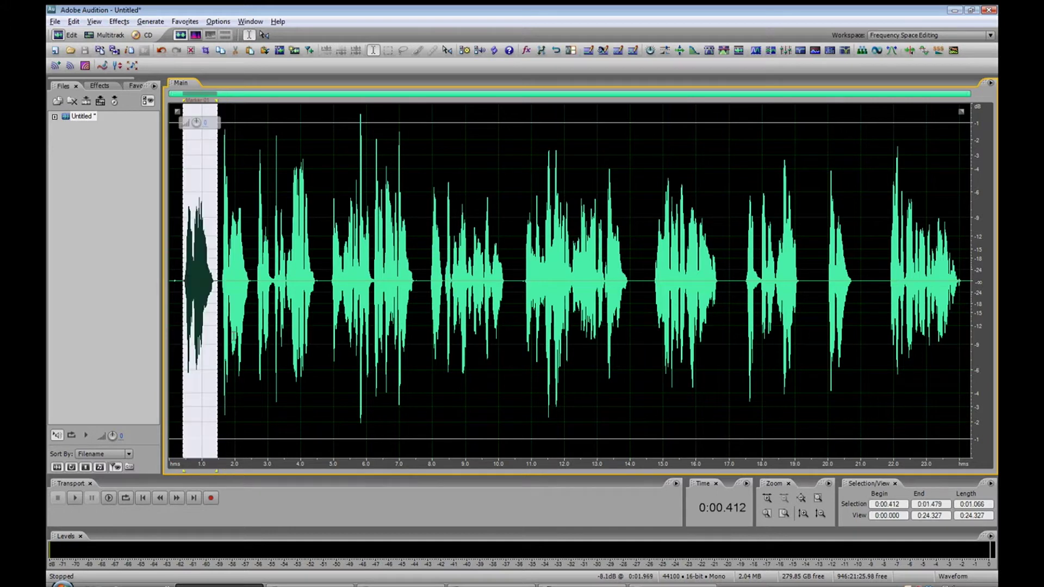
Add range markers for the second, third and fourth spoken lines.
{"action": "scroll", "coordinate": [228, 222], "scroll_direction": "up", "scroll_amount": 3}
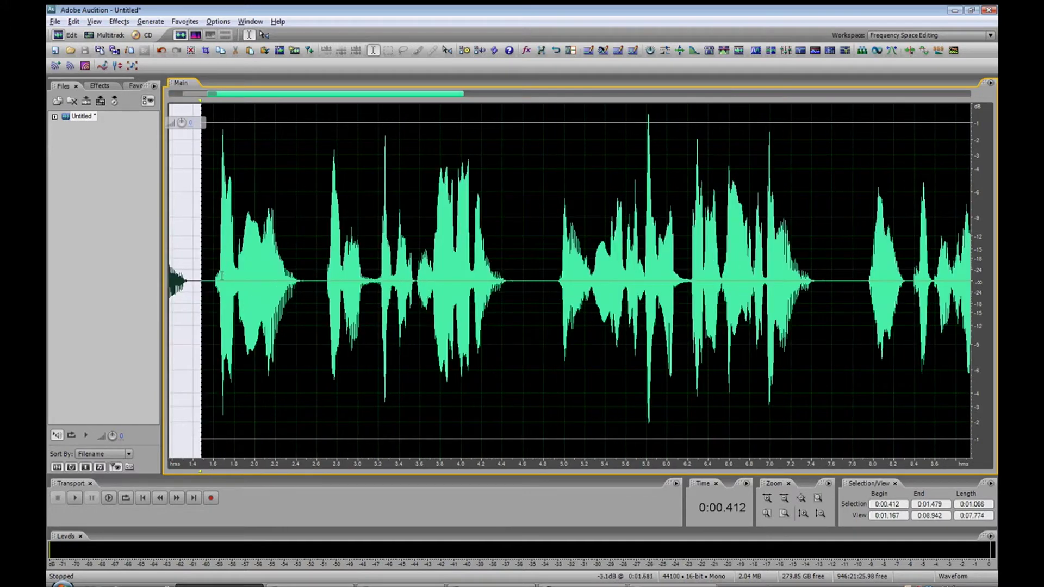
{"action": "left_click_drag", "start_coordinate": [210, 283], "coordinate": [317, 326]}
{"action": "key", "text": "space"}
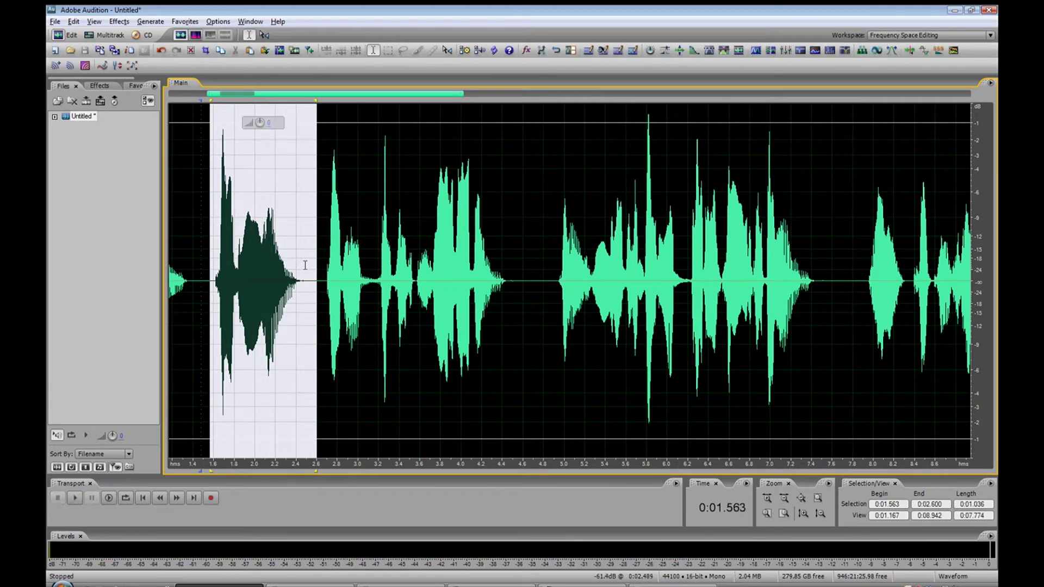
{"action": "key", "text": "F8"}
{"action": "left_click_drag", "start_coordinate": [323, 276], "coordinate": [516, 340]}
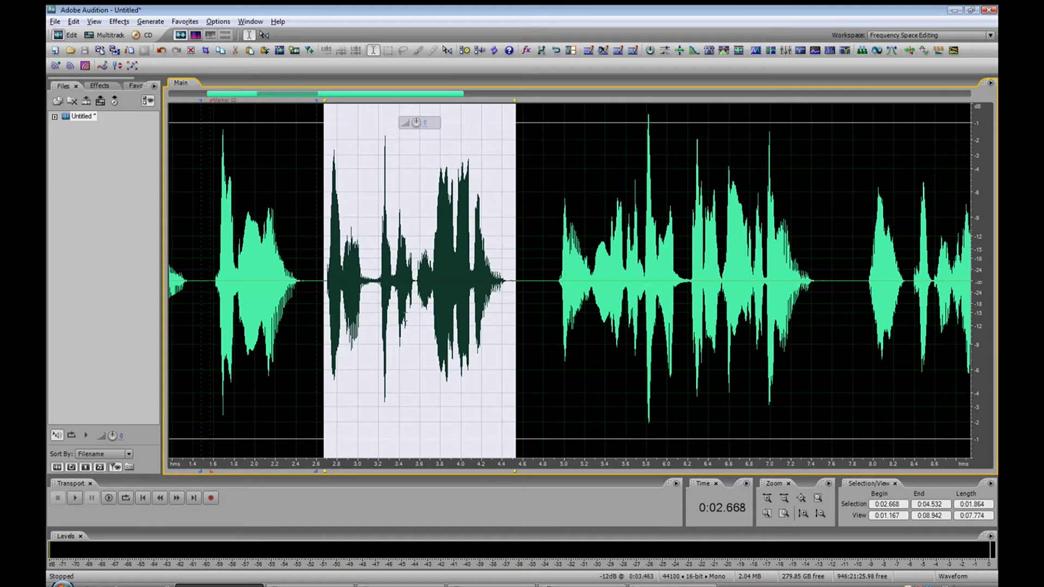
{"action": "key", "text": "F8"}
{"action": "left_click_drag", "start_coordinate": [553, 289], "coordinate": [820, 407]}
{"action": "key", "text": "F8"}
Mark the remaining spoken lines through the last one, then clear the selection.
{"action": "scroll", "coordinate": [690, 382], "scroll_direction": "down", "scroll_amount": 3}
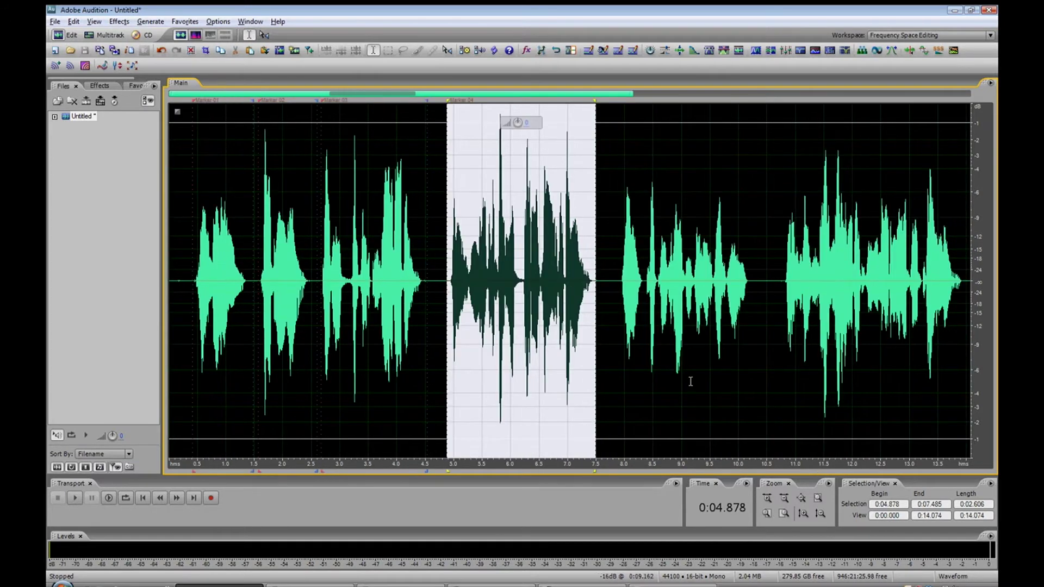
{"action": "left_click_drag", "start_coordinate": [618, 274], "coordinate": [754, 337]}
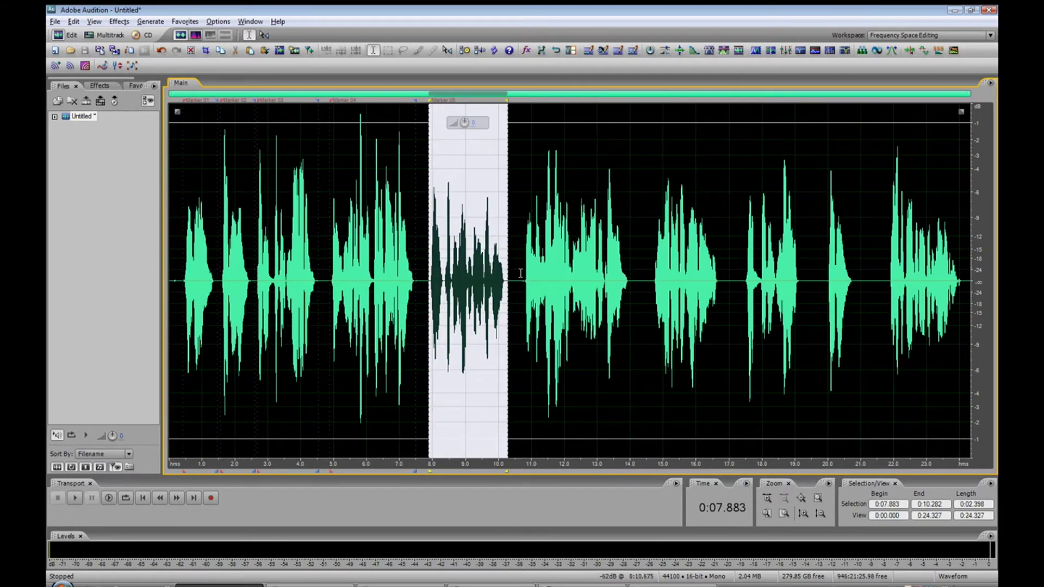
{"action": "mouse_move", "coordinate": [520, 273]}
{"action": "left_mouse_down"}
{"action": "mouse_move", "coordinate": [621, 307]}
{"action": "mouse_move", "coordinate": [653, 293]}
{"action": "mouse_move", "coordinate": [723, 315]}
{"action": "mouse_move", "coordinate": [741, 287]}
{"action": "mouse_move", "coordinate": [839, 354]}
{"action": "mouse_move", "coordinate": [807, 375]}
{"action": "left_mouse_up"}
{"action": "key", "text": "F8"}
{"action": "key", "text": "F8"}
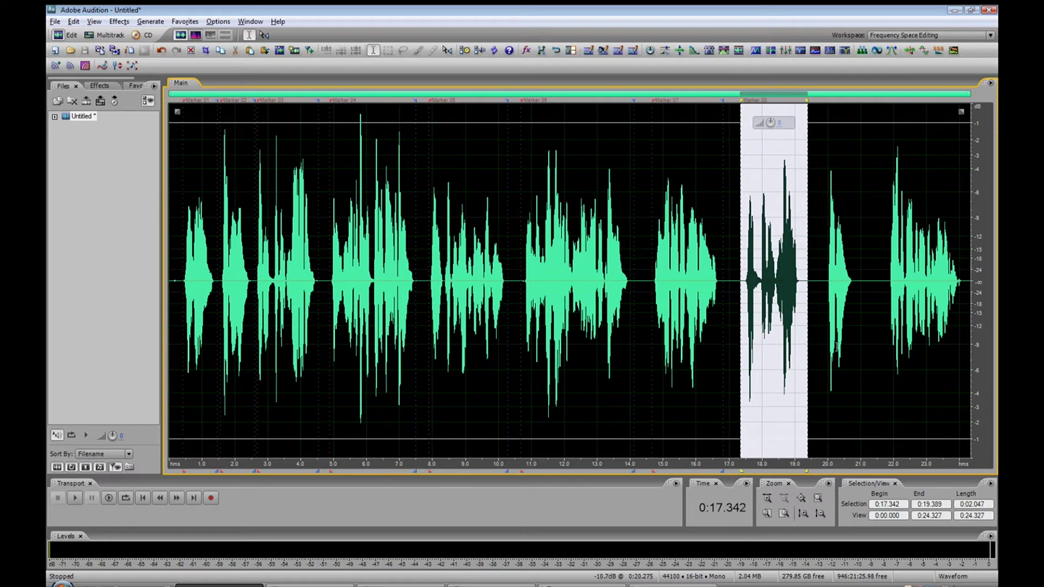
{"action": "left_click_drag", "start_coordinate": [827, 279], "coordinate": [855, 325]}
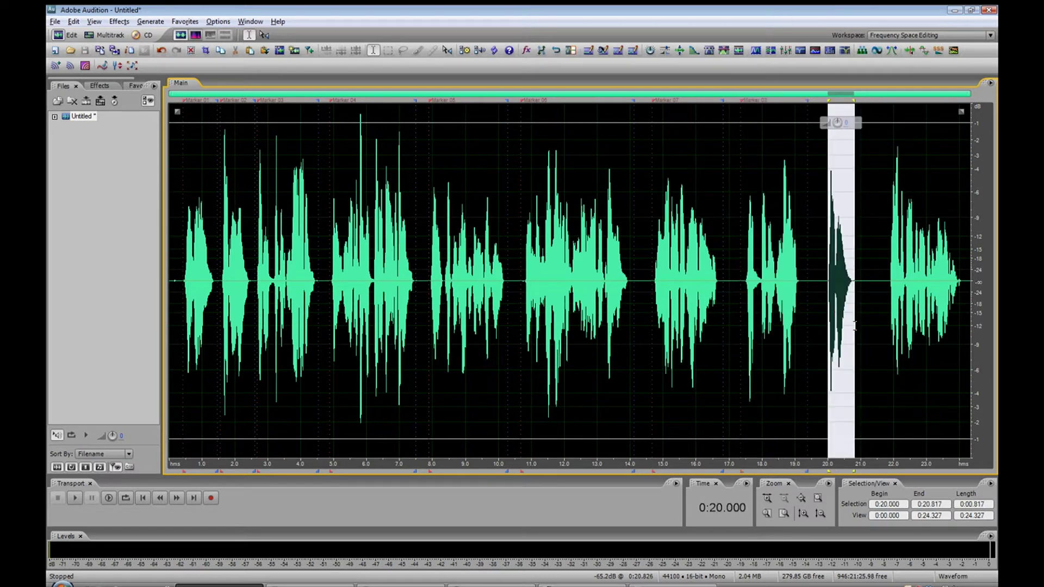
{"action": "left_click_drag", "start_coordinate": [886, 289], "coordinate": [962, 330]}
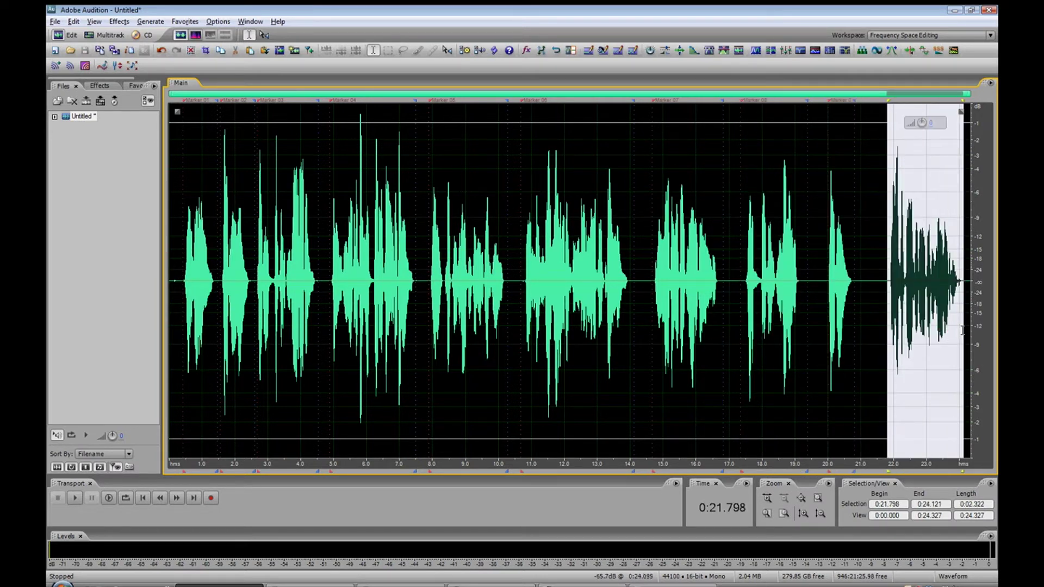
{"action": "left_click", "coordinate": [381, 266]}
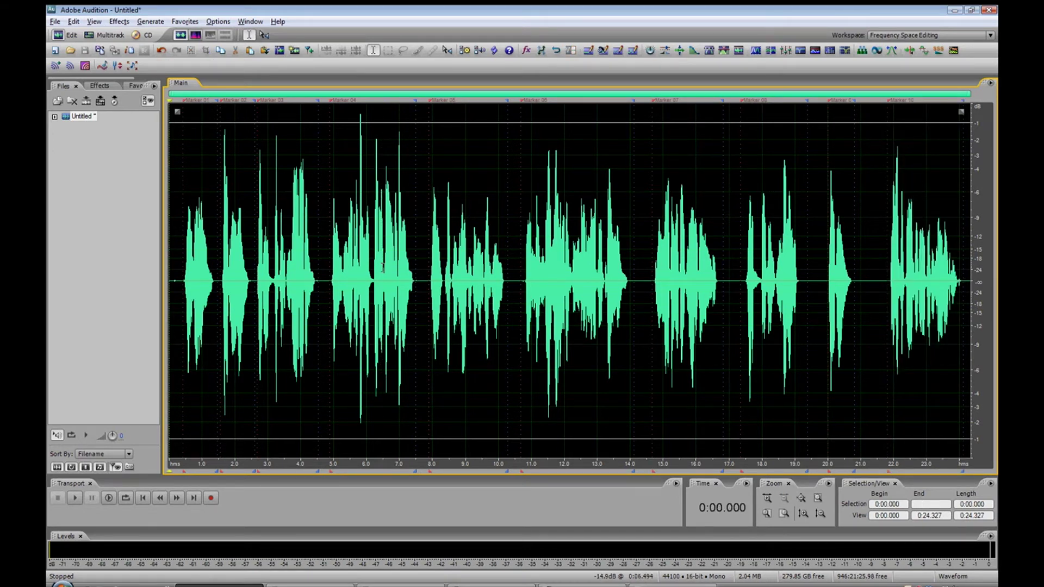
In the multitrack session, place the first marked line on Track 1 and the second on Track 2.
{"action": "key", "text": "9"}
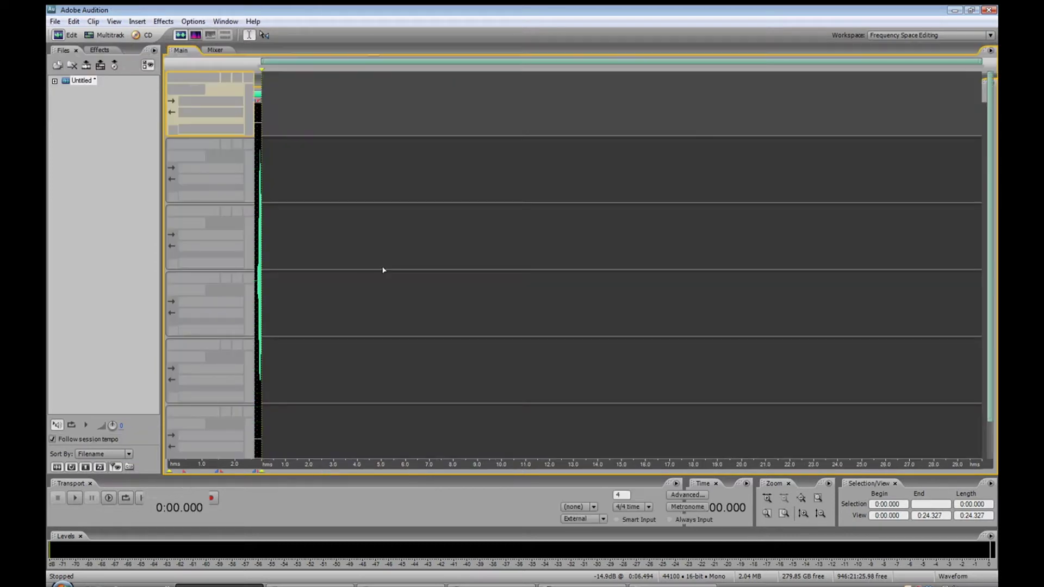
{"action": "left_click", "coordinate": [54, 81]}
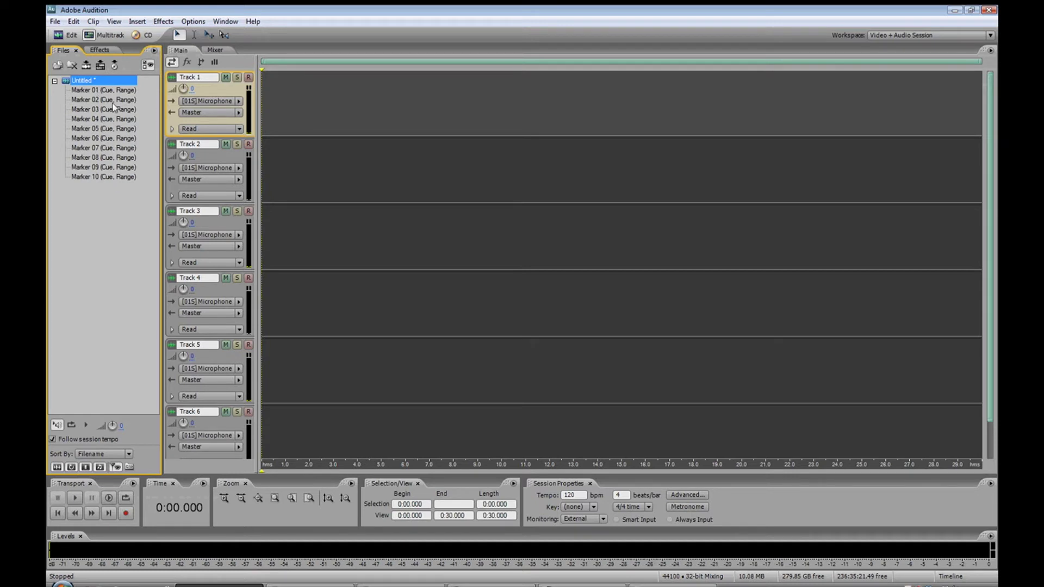
{"action": "mouse_move", "coordinate": [112, 94]}
{"action": "left_mouse_down"}
{"action": "mouse_move", "coordinate": [217, 81]}
{"action": "mouse_move", "coordinate": [303, 87]}
{"action": "mouse_move", "coordinate": [273, 95]}
{"action": "left_mouse_up"}
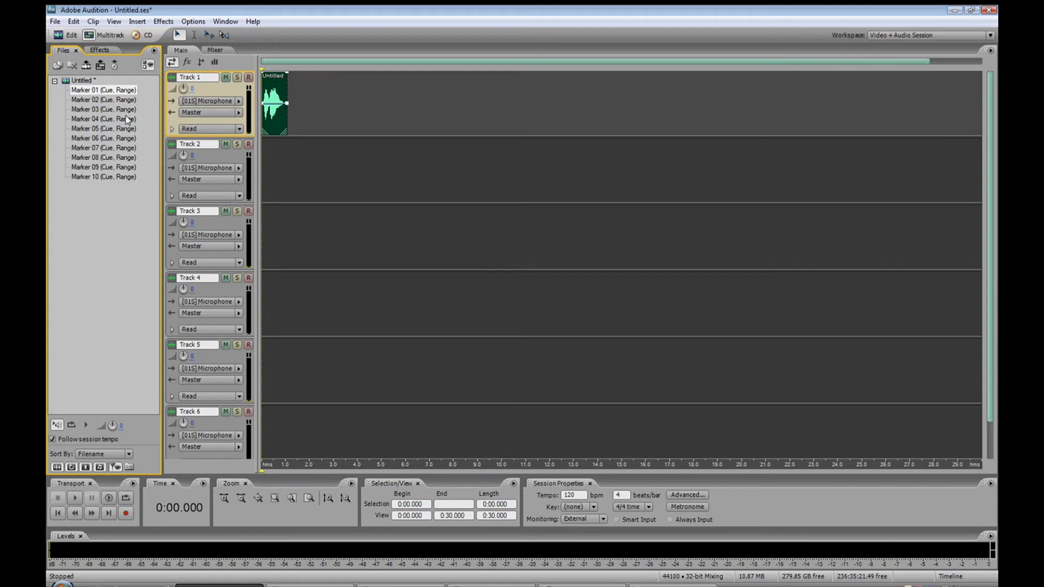
{"action": "mouse_move", "coordinate": [112, 101]}
{"action": "left_mouse_down"}
{"action": "mouse_move", "coordinate": [228, 100]}
{"action": "mouse_move", "coordinate": [277, 167]}
{"action": "mouse_move", "coordinate": [285, 158]}
{"action": "left_mouse_up"}
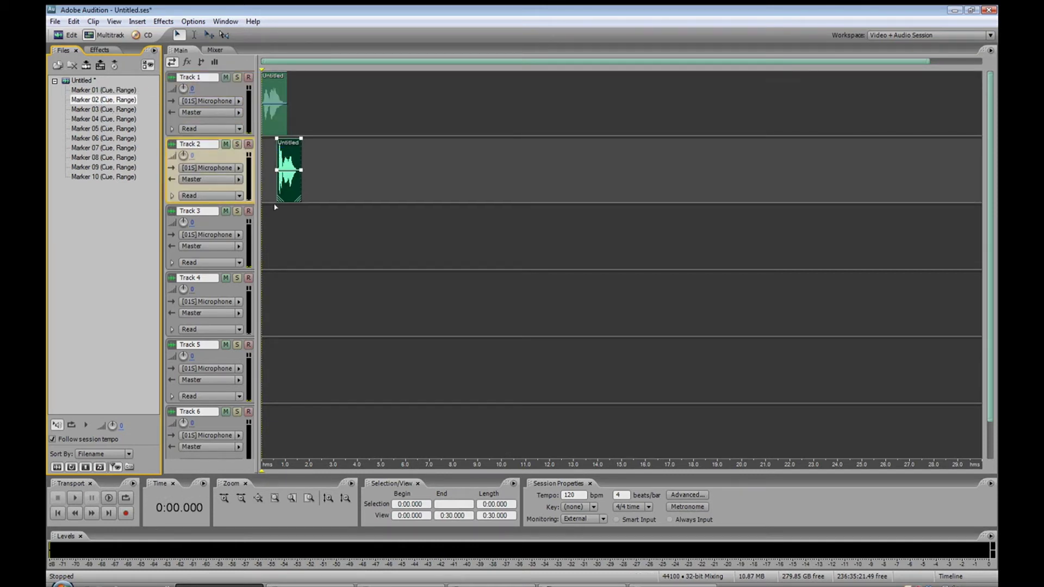
Nudge the Track 2 clip to slightly overlap the first line, previewing the timing.
{"action": "left_click", "coordinate": [273, 209]}
{"action": "scroll", "coordinate": [274, 210], "scroll_direction": "up", "scroll_amount": 5}
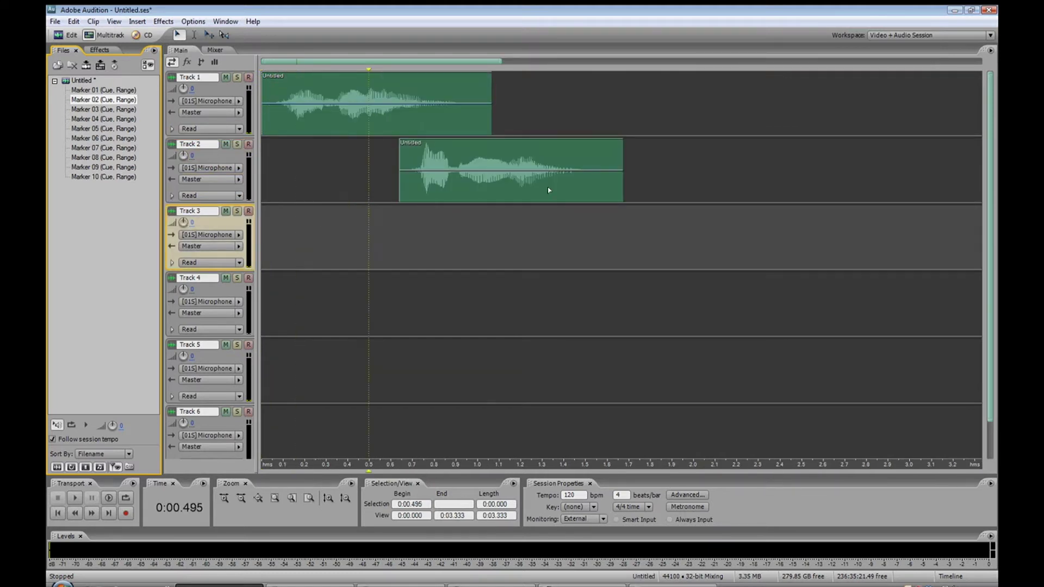
{"action": "left_click_drag", "start_coordinate": [532, 166], "coordinate": [527, 166]}
{"action": "left_click", "coordinate": [319, 252]}
{"action": "key", "text": "space"}
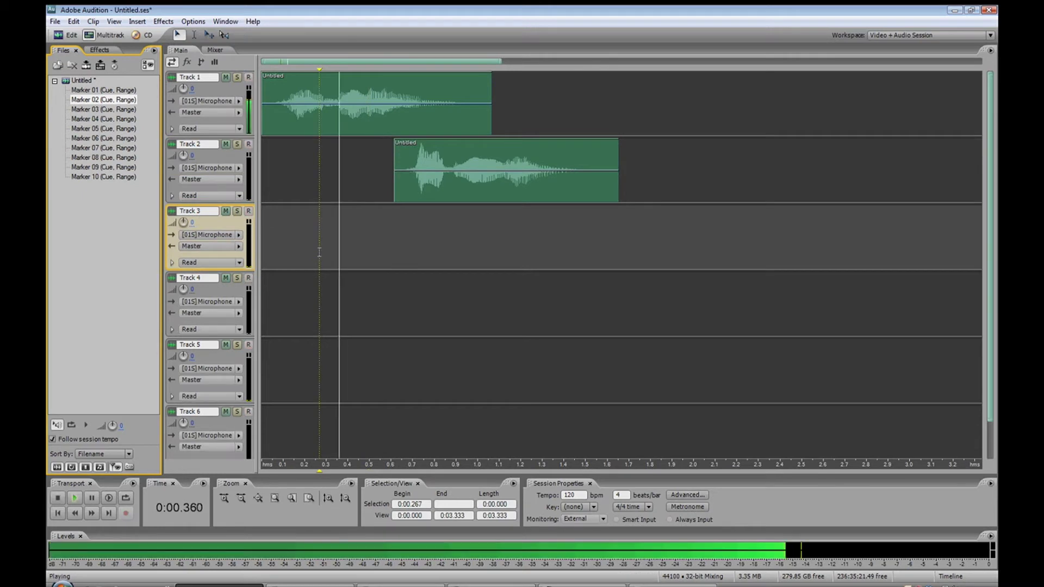
{"action": "key", "text": "space"}
{"action": "left_click_drag", "start_coordinate": [453, 166], "coordinate": [467, 166]}
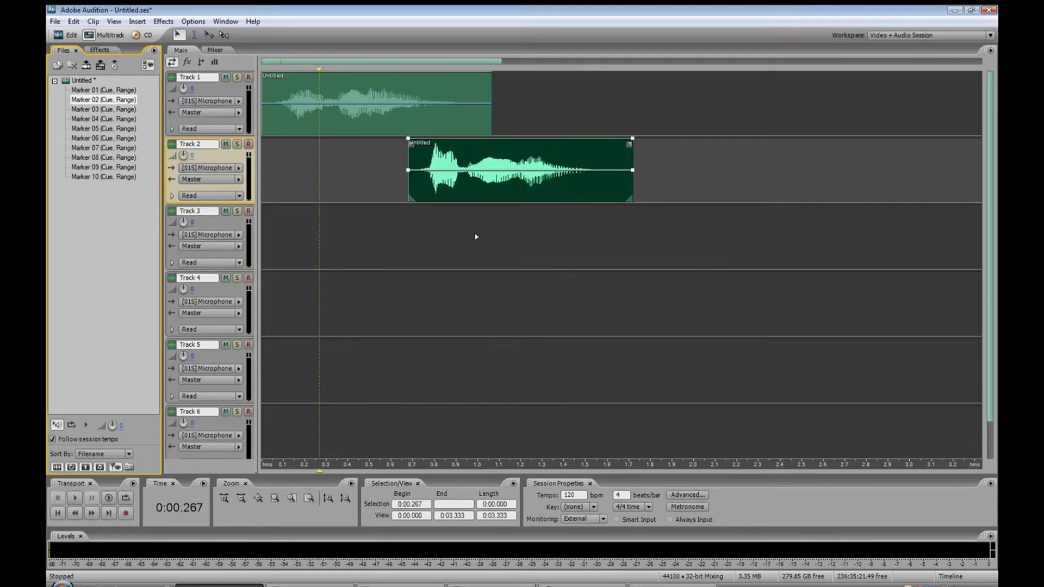
{"action": "key", "text": "space"}
{"action": "key", "text": "space"}
{"action": "left_click", "coordinate": [273, 207]}
{"action": "key", "text": "space"}
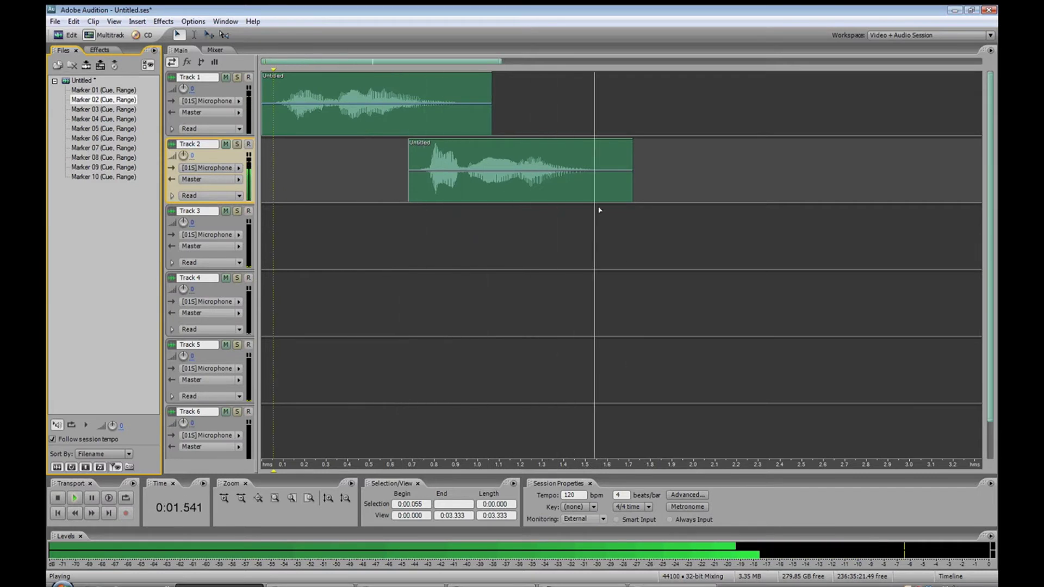
{"action": "key", "text": "space"}
Place the Marker 03 line on Track 1, overlapping the Track 2 clip, and preview it.
{"action": "left_click", "coordinate": [112, 109]}
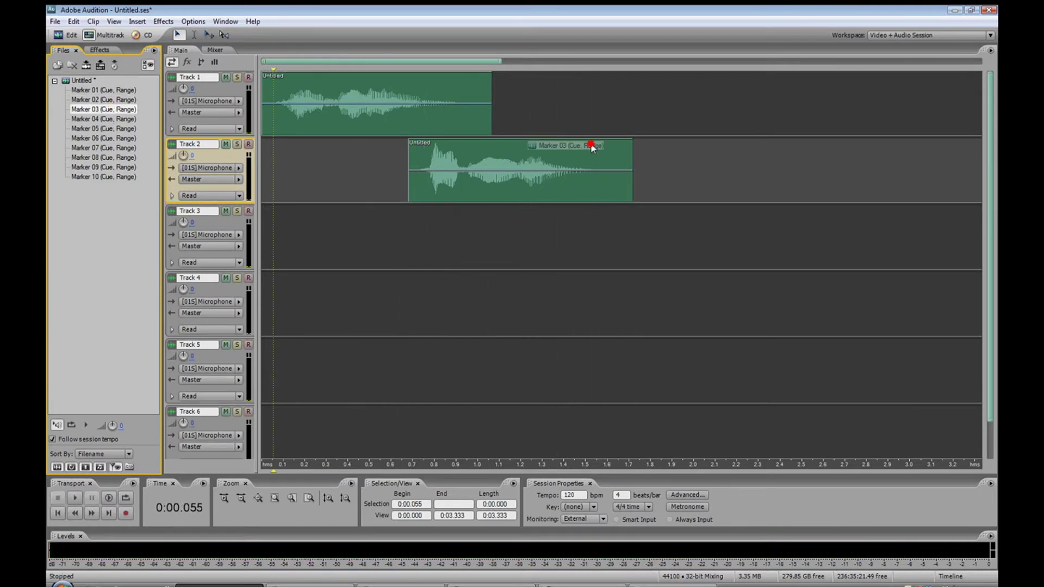
{"action": "mouse_move", "coordinate": [592, 148]}
{"action": "left_mouse_down"}
{"action": "mouse_move", "coordinate": [564, 133]}
{"action": "mouse_move", "coordinate": [606, 105]}
{"action": "mouse_move", "coordinate": [589, 105]}
{"action": "left_mouse_up"}
{"action": "left_click", "coordinate": [308, 241]}
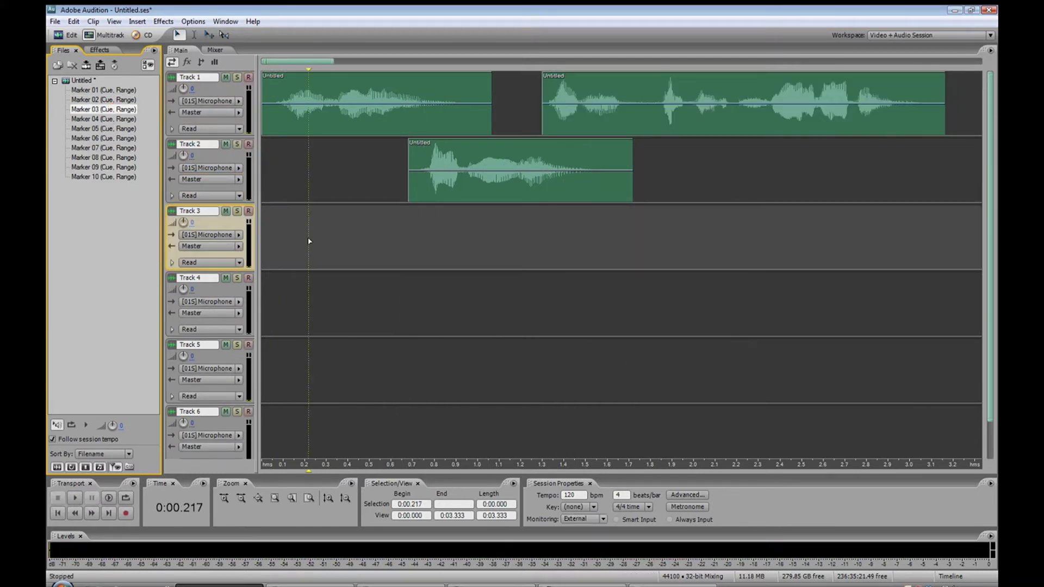
{"action": "key", "text": "space"}
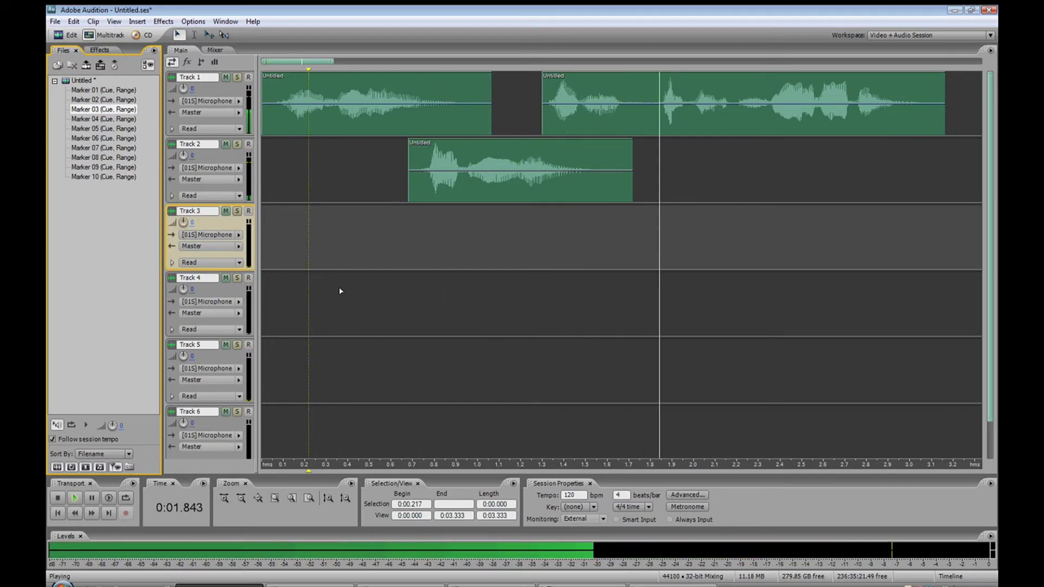
{"action": "key", "text": "space"}
Add Marker 04 on Track 2 and Marker 05 on Track 1, previewing the arrangement.
{"action": "mouse_move", "coordinate": [103, 119]}
{"action": "left_mouse_down"}
{"action": "mouse_move", "coordinate": [861, 196]}
{"action": "mouse_move", "coordinate": [846, 185]}
{"action": "left_mouse_up"}
{"action": "key", "text": "space"}
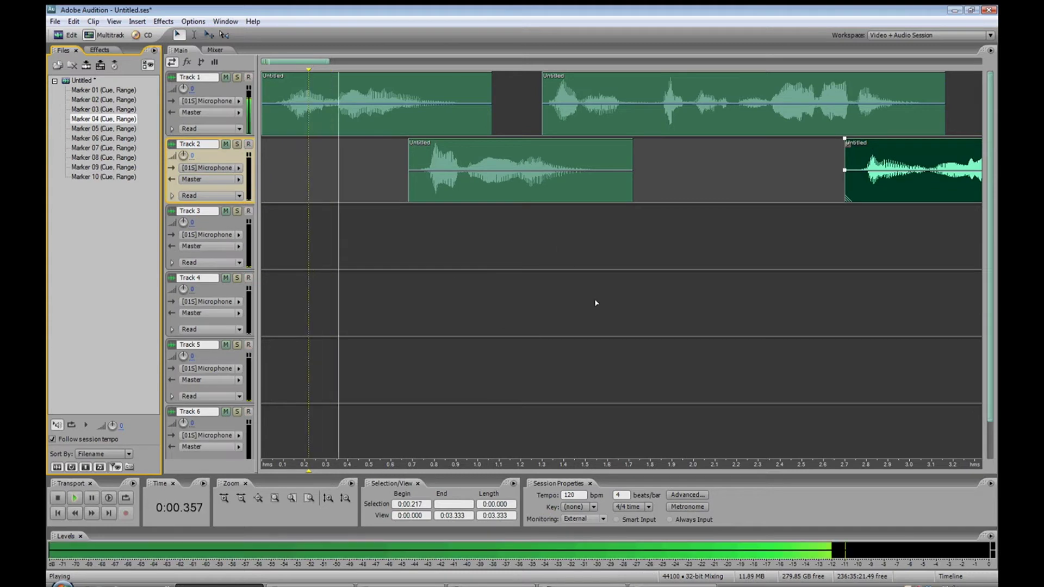
{"action": "key", "text": "minus"}
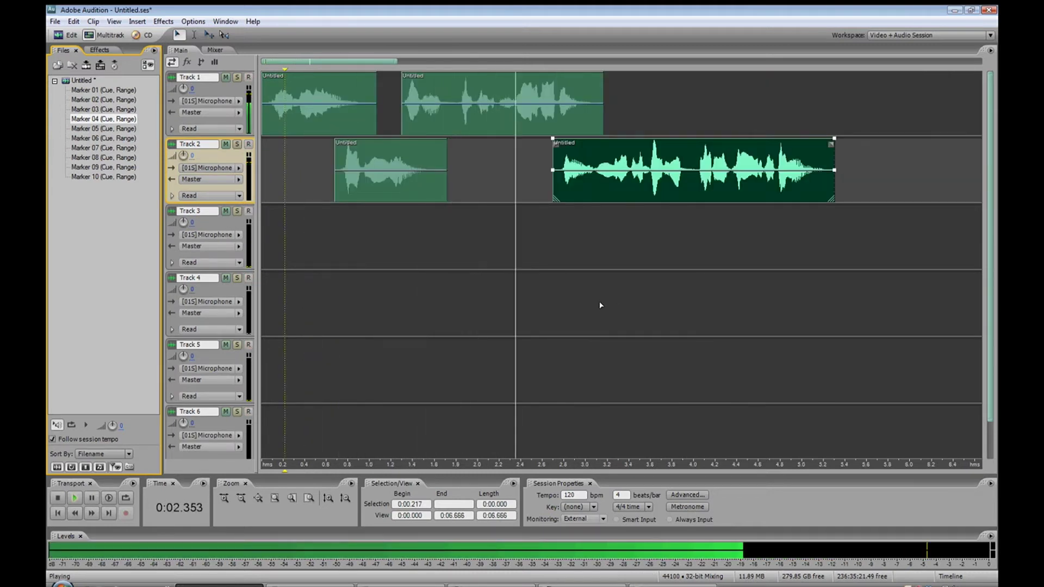
{"action": "key", "text": "space"}
{"action": "mouse_move", "coordinate": [103, 129]}
{"action": "left_mouse_down"}
{"action": "mouse_move", "coordinate": [660, 86]}
{"action": "mouse_move", "coordinate": [795, 115]}
{"action": "mouse_move", "coordinate": [851, 113]}
{"action": "left_mouse_up"}
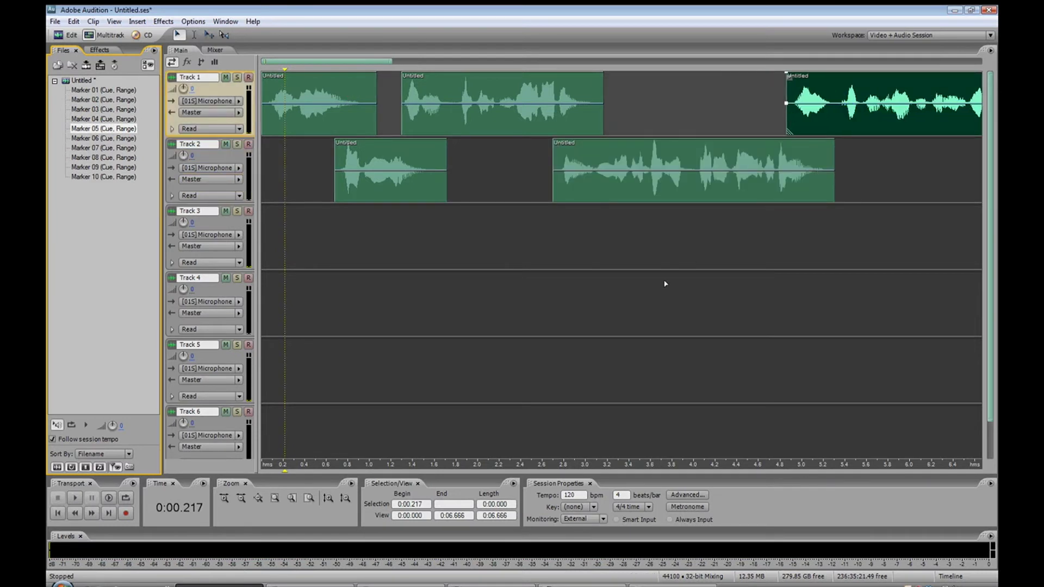
{"action": "key", "text": "space"}
{"action": "left_click", "coordinate": [685, 266]}
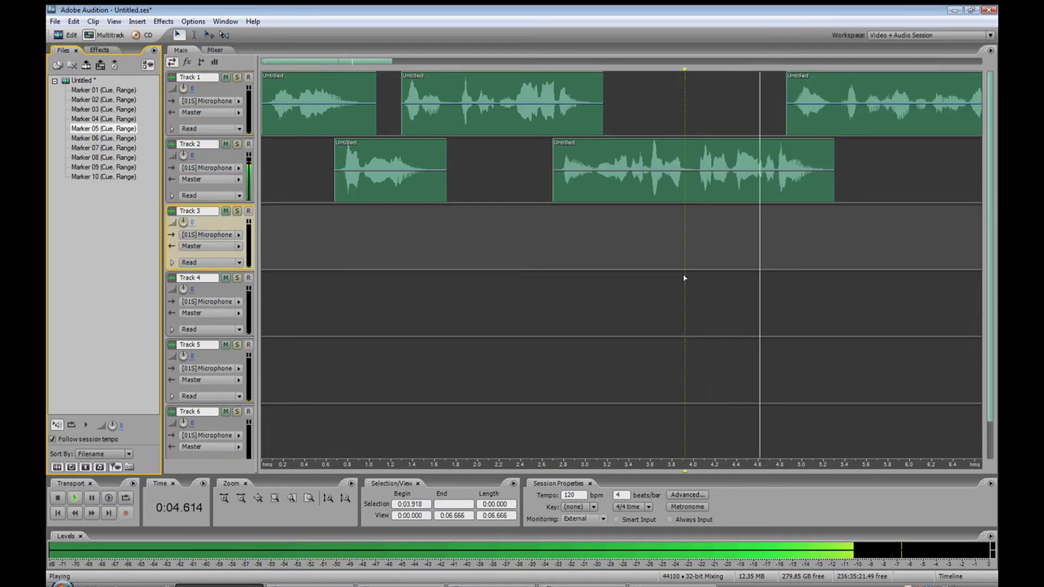
{"action": "key", "text": "minus"}
Place the Marker 06 line on Track 2, pulled slightly earlier to overlap, and preview it.
{"action": "key", "text": "space"}
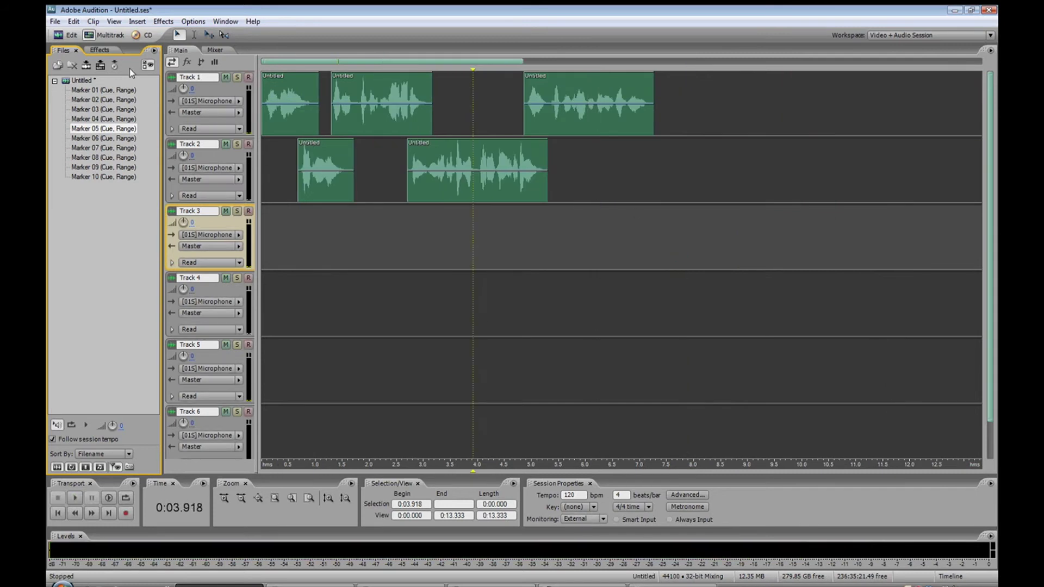
{"action": "mouse_move", "coordinate": [105, 141]}
{"action": "left_mouse_down"}
{"action": "mouse_move", "coordinate": [468, 98]}
{"action": "mouse_move", "coordinate": [699, 161]}
{"action": "left_mouse_up"}
{"action": "scroll", "coordinate": [663, 288], "scroll_direction": "up", "scroll_amount": 3}
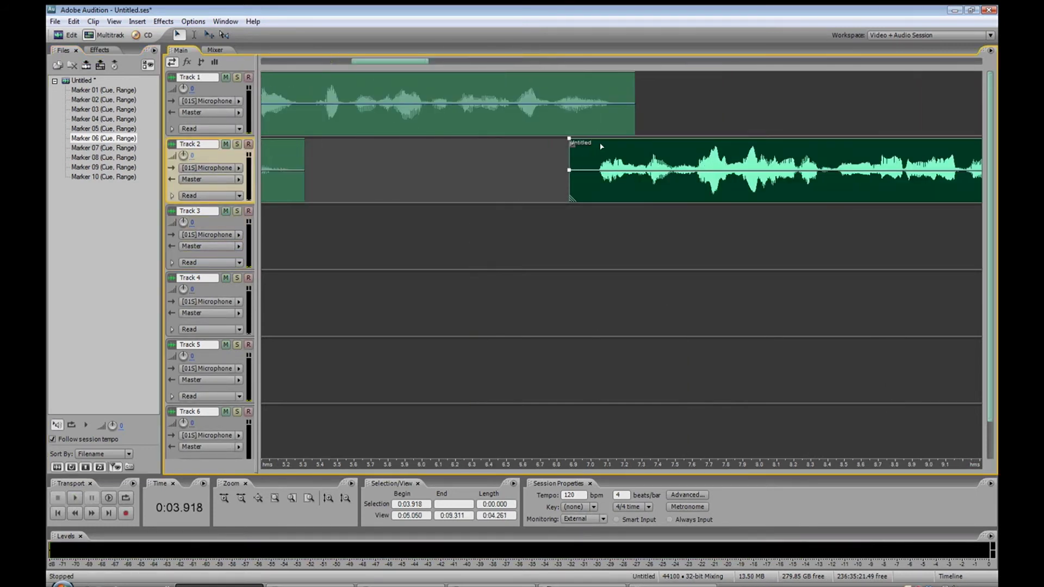
{"action": "left_click_drag", "start_coordinate": [602, 146], "coordinate": [578, 146]}
{"action": "left_click", "coordinate": [464, 213]}
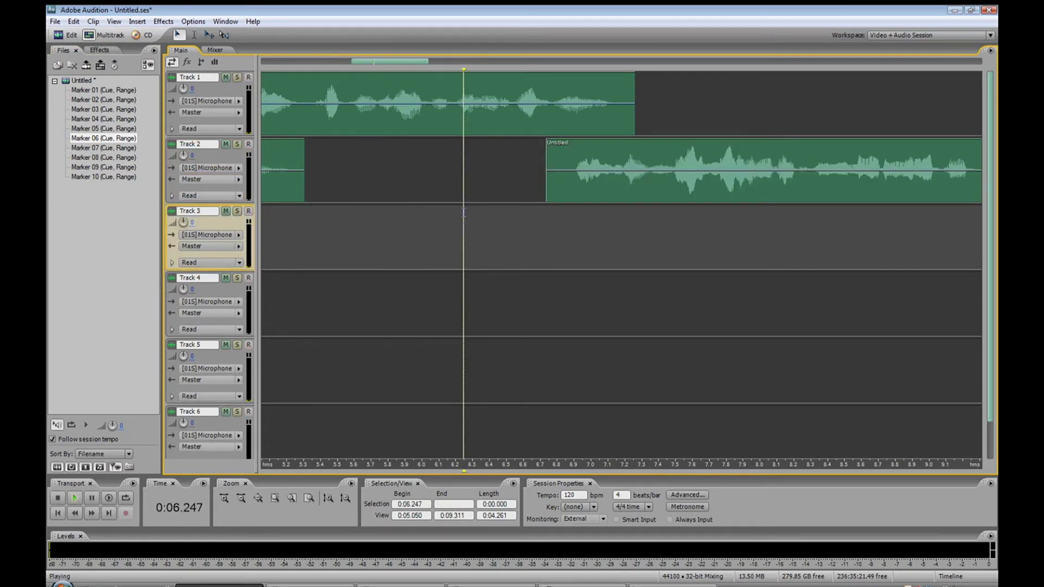
{"action": "key", "text": "space"}
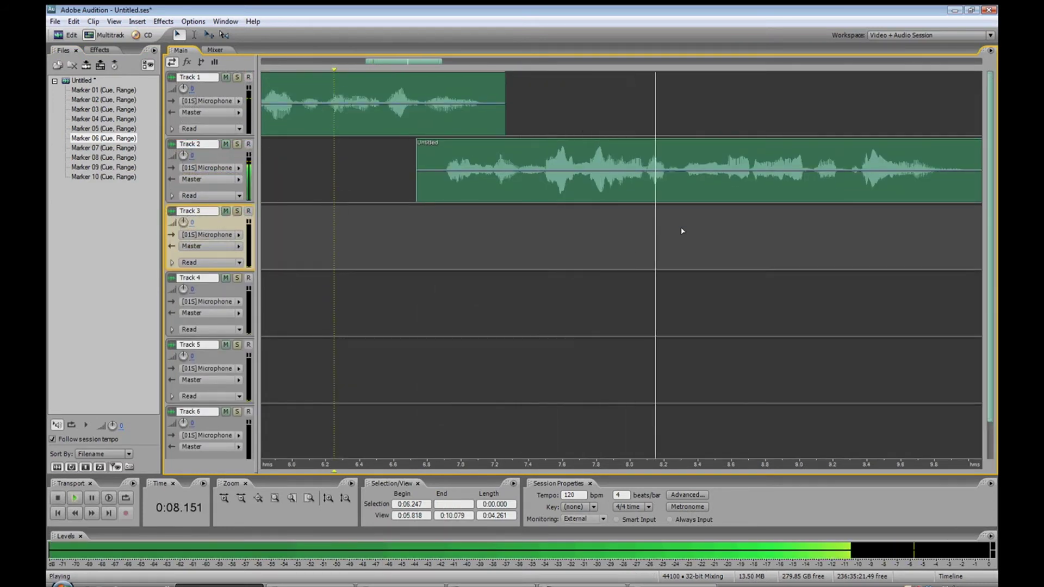
{"action": "key", "text": "space"}
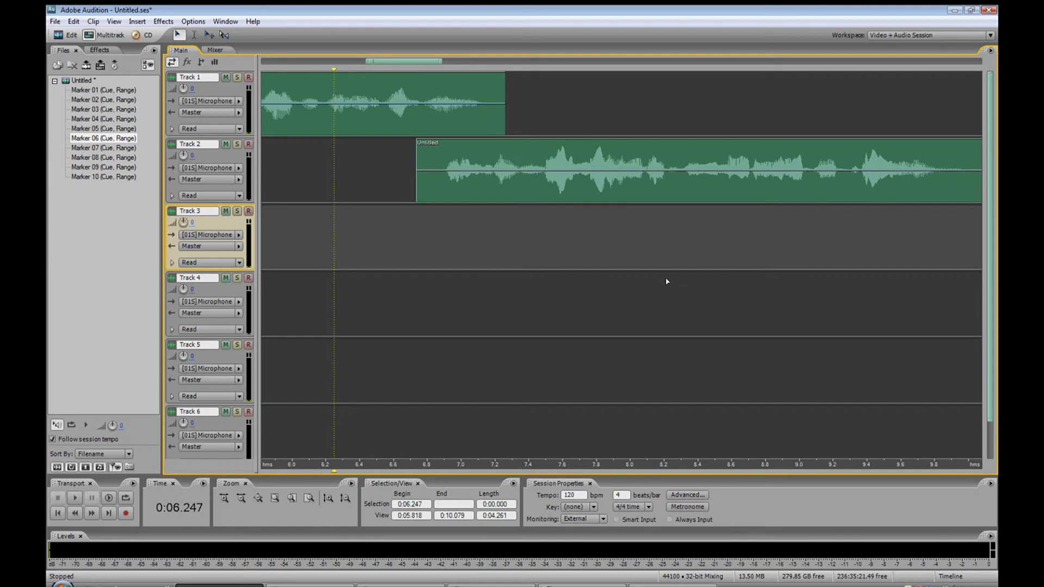
{"action": "key", "text": "minus"}
Add Marker 07 on Track 1 and Marker 08 on Track 2, previewing each overlap.
{"action": "mouse_move", "coordinate": [97, 148]}
{"action": "left_mouse_down"}
{"action": "mouse_move", "coordinate": [71, 145]}
{"action": "mouse_move", "coordinate": [641, 96]}
{"action": "mouse_move", "coordinate": [729, 122]}
{"action": "left_mouse_up"}
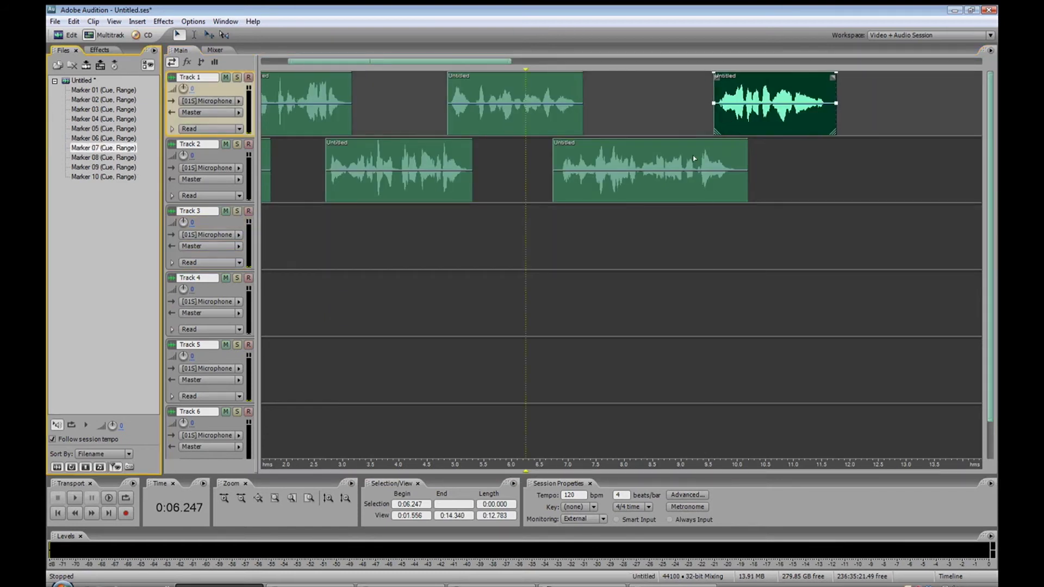
{"action": "left_click", "coordinate": [699, 221]}
{"action": "key", "text": "space"}
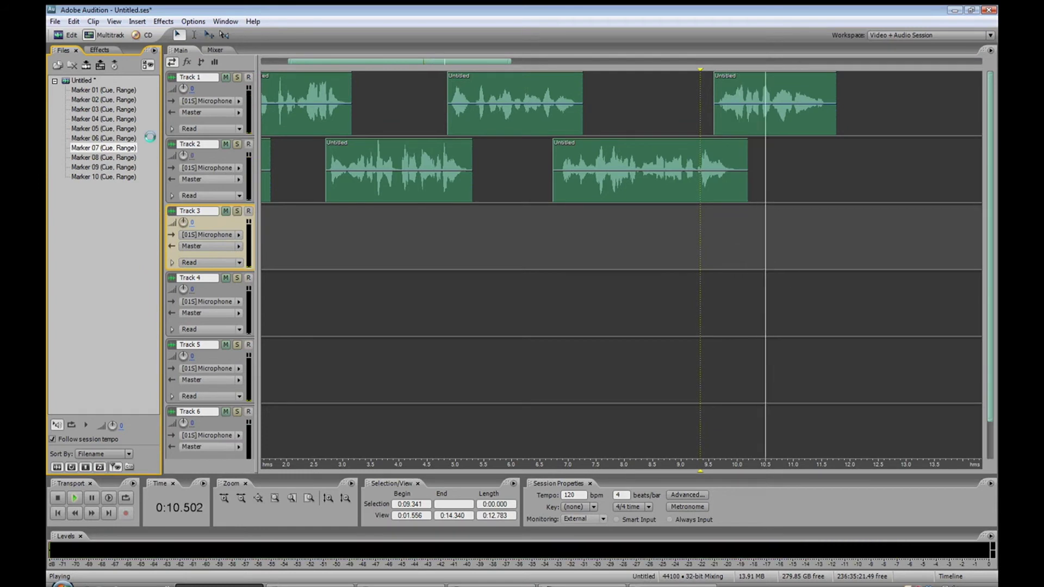
{"action": "key", "text": "space"}
{"action": "mouse_move", "coordinate": [103, 157]}
{"action": "left_mouse_down"}
{"action": "mouse_move", "coordinate": [687, 84]}
{"action": "mouse_move", "coordinate": [799, 171]}
{"action": "left_mouse_up"}
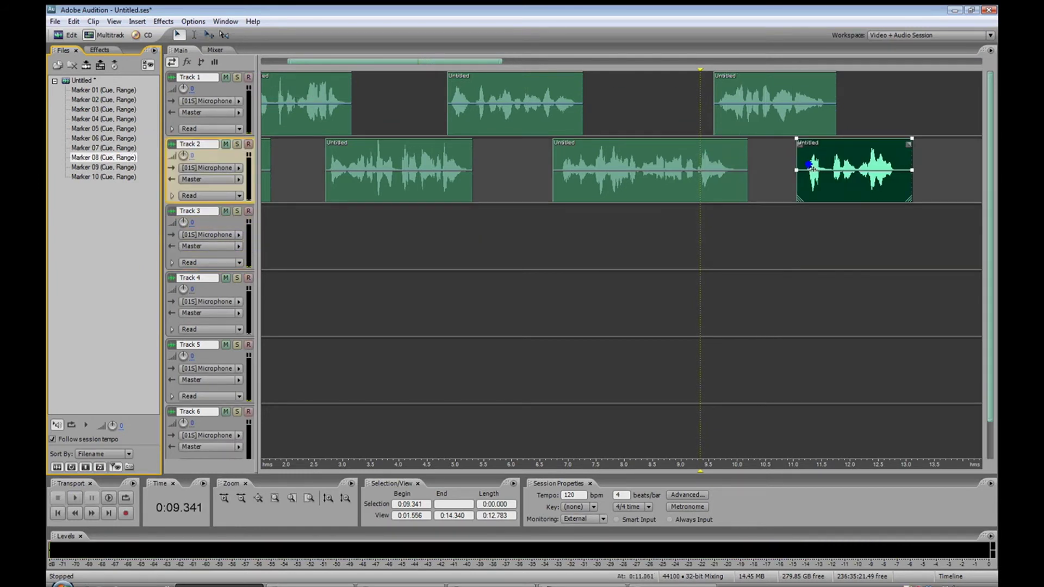
{"action": "left_click", "coordinate": [789, 226]}
{"action": "key", "text": "space"}
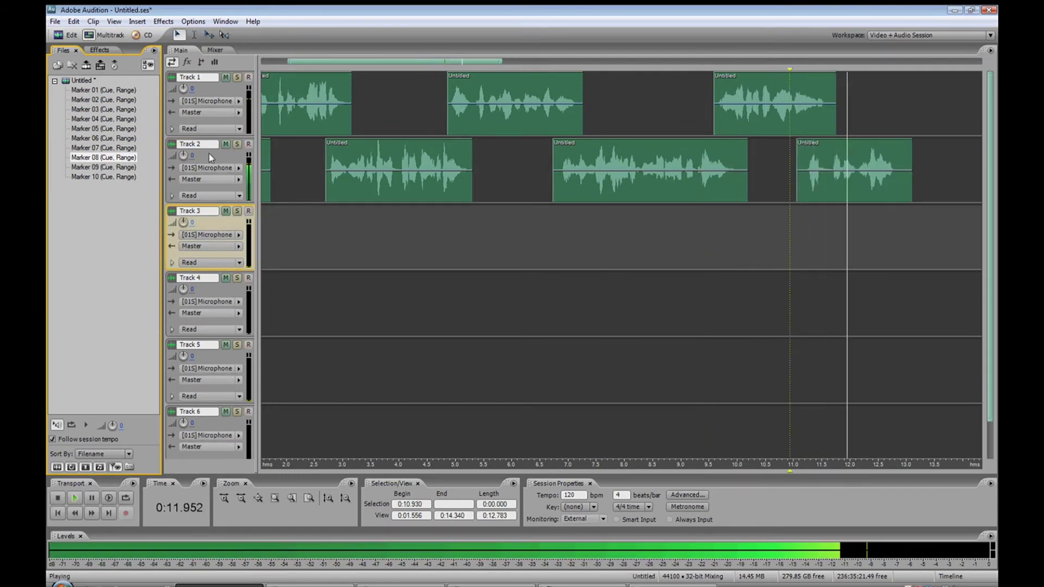
{"action": "key", "text": "space"}
Place Marker 09 on Track 1, shifted slightly later, and Marker 10 at the end of Track 2.
{"action": "mouse_move", "coordinate": [103, 166]}
{"action": "left_mouse_down"}
{"action": "mouse_move", "coordinate": [753, 84]}
{"action": "mouse_move", "coordinate": [894, 134]}
{"action": "mouse_move", "coordinate": [911, 129]}
{"action": "mouse_move", "coordinate": [881, 129]}
{"action": "mouse_move", "coordinate": [908, 110]}
{"action": "left_mouse_up"}
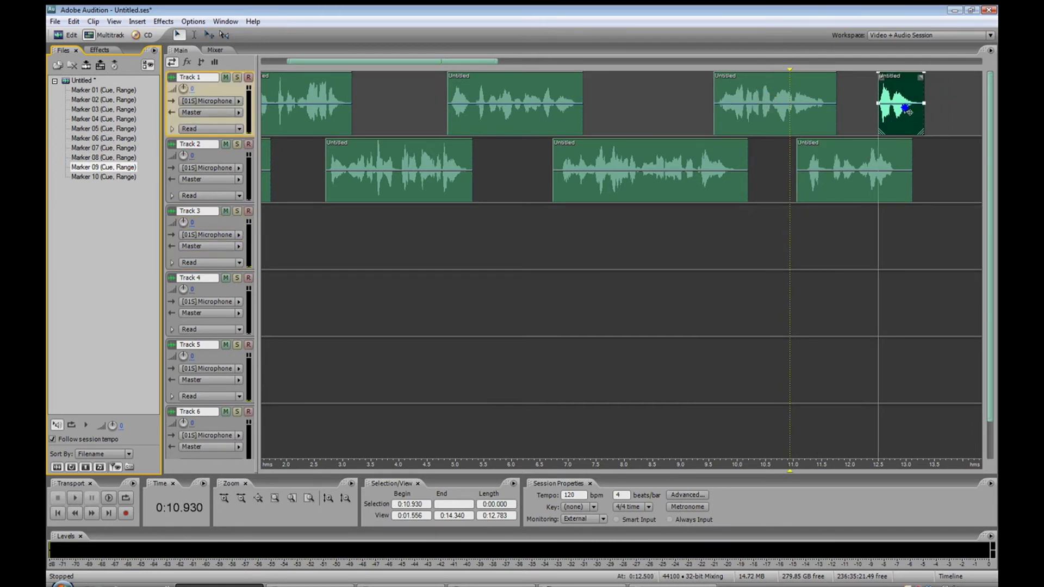
{"action": "left_click", "coordinate": [861, 222]}
{"action": "key", "text": "space"}
{"action": "key", "text": "space"}
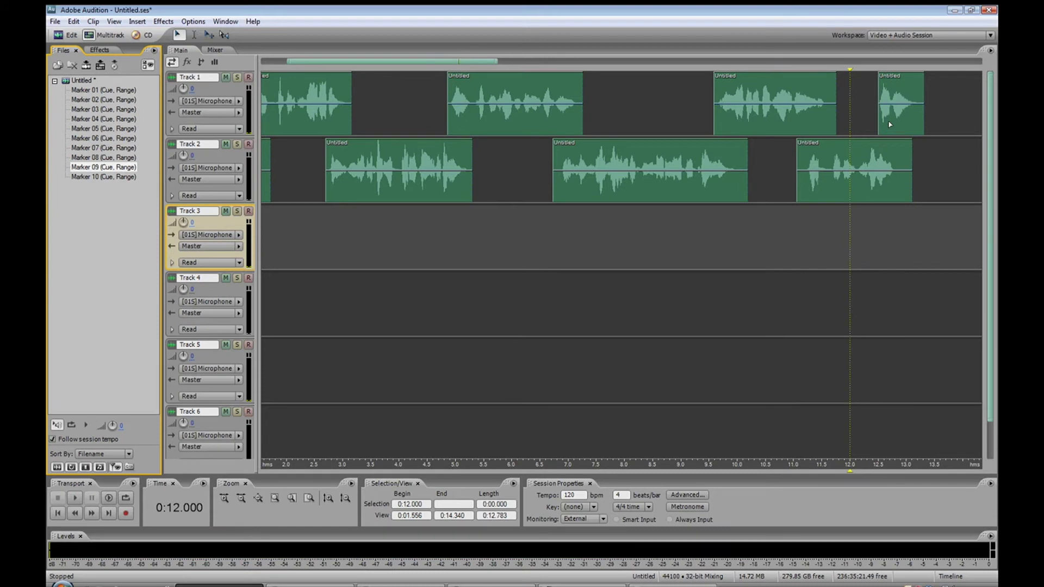
{"action": "left_click_drag", "start_coordinate": [890, 124], "coordinate": [901, 125]}
{"action": "key", "text": "space"}
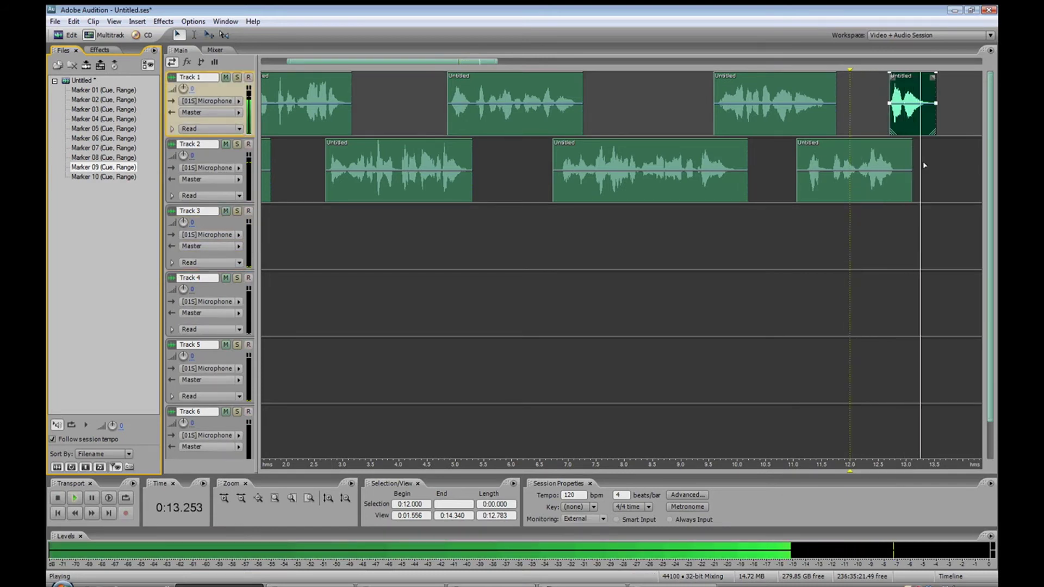
{"action": "key", "text": "space"}
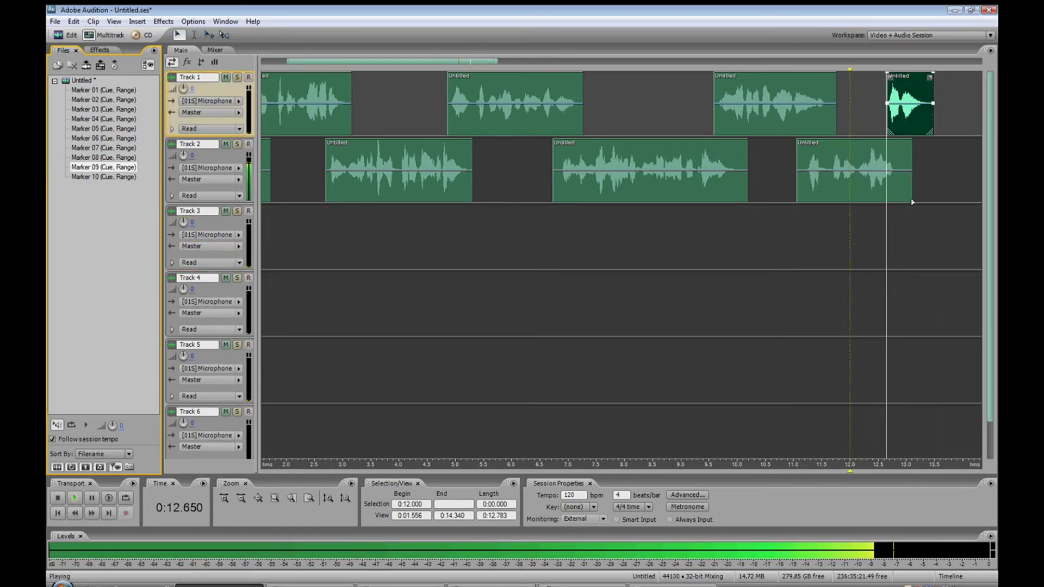
{"action": "mouse_move", "coordinate": [113, 181]}
{"action": "left_mouse_down"}
{"action": "mouse_move", "coordinate": [906, 217]}
{"action": "mouse_move", "coordinate": [948, 170]}
{"action": "mouse_move", "coordinate": [924, 169]}
{"action": "left_mouse_up"}
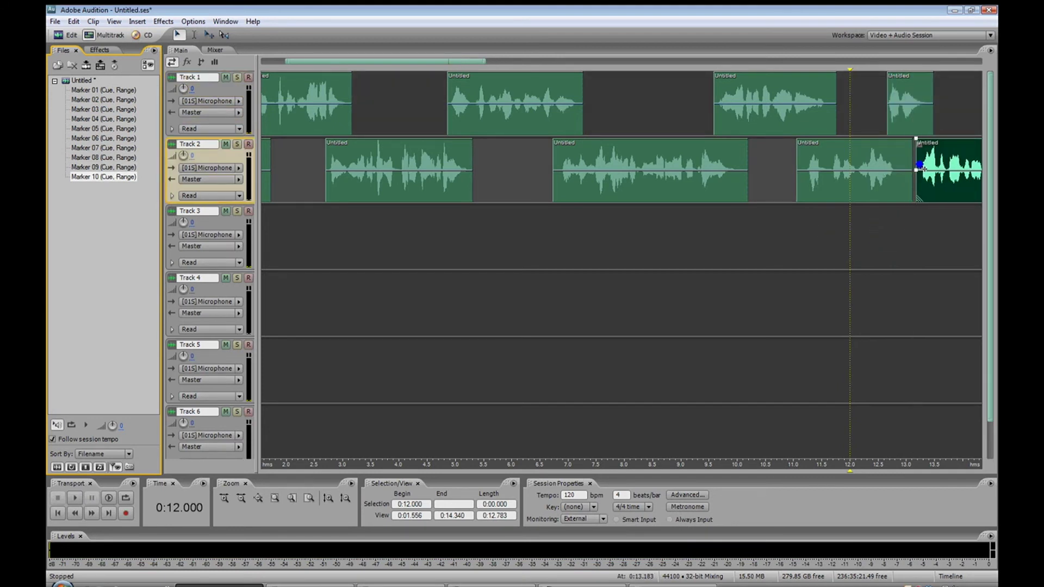
{"action": "left_click", "coordinate": [864, 218]}
{"action": "key", "text": "space"}
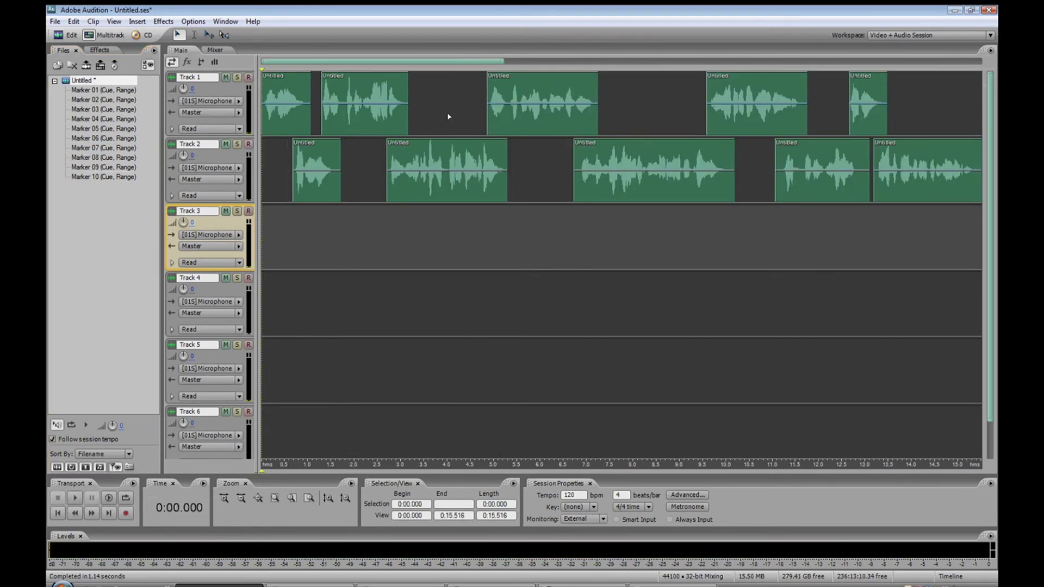
Mix the session's master output down to a new stereo file via Edit > Mixdown to New File.
{"action": "left_click", "coordinate": [74, 22]}
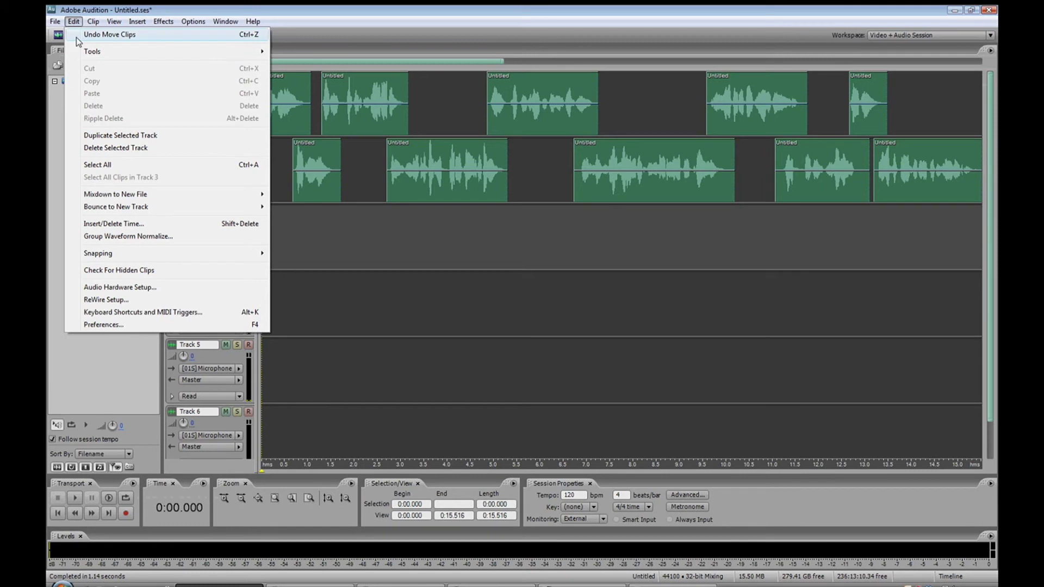
{"action": "mouse_move", "coordinate": [146, 194]}
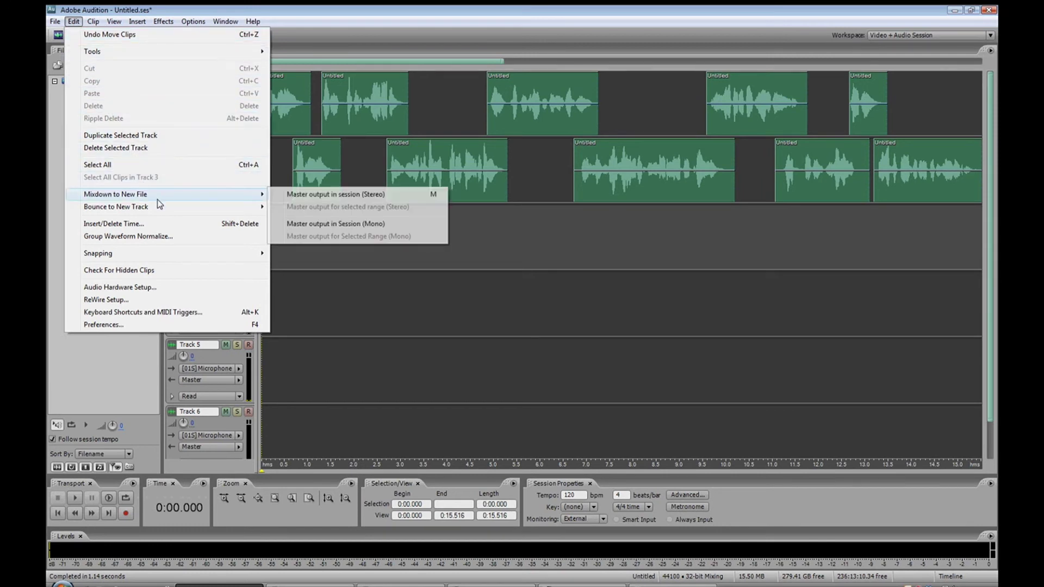
{"action": "left_click", "coordinate": [328, 196]}
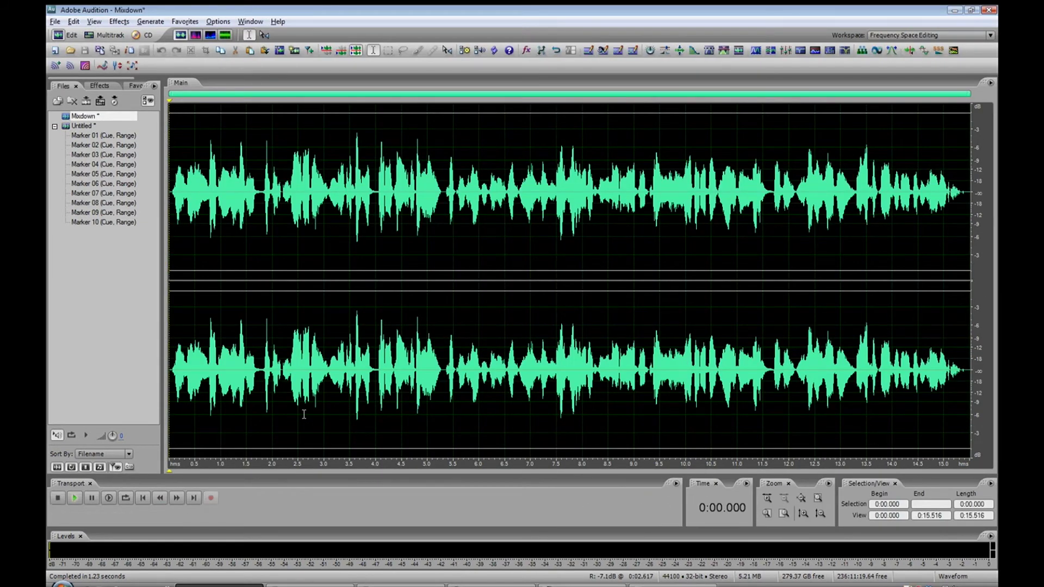
{"action": "key", "text": "space"}
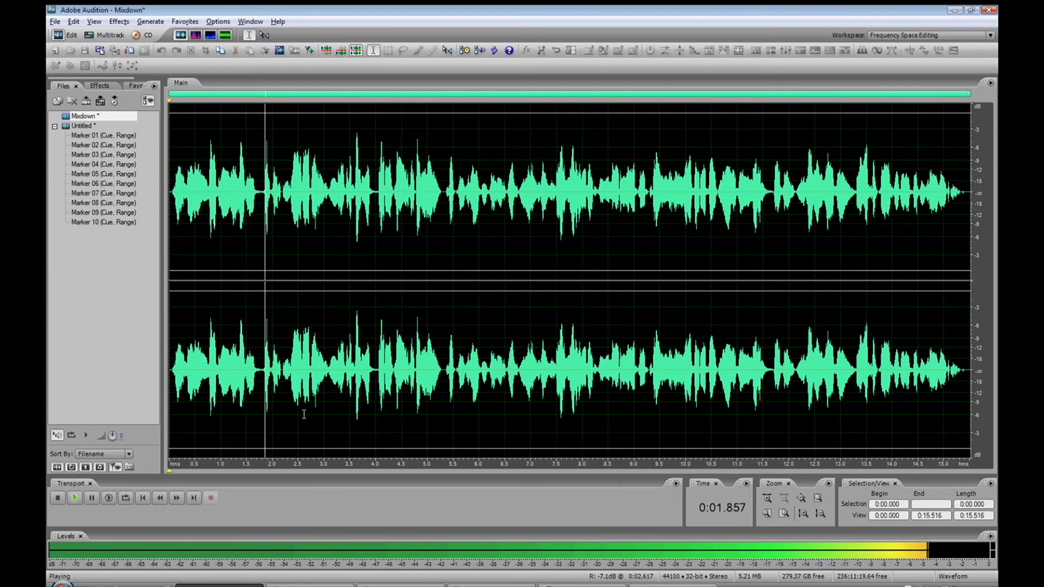